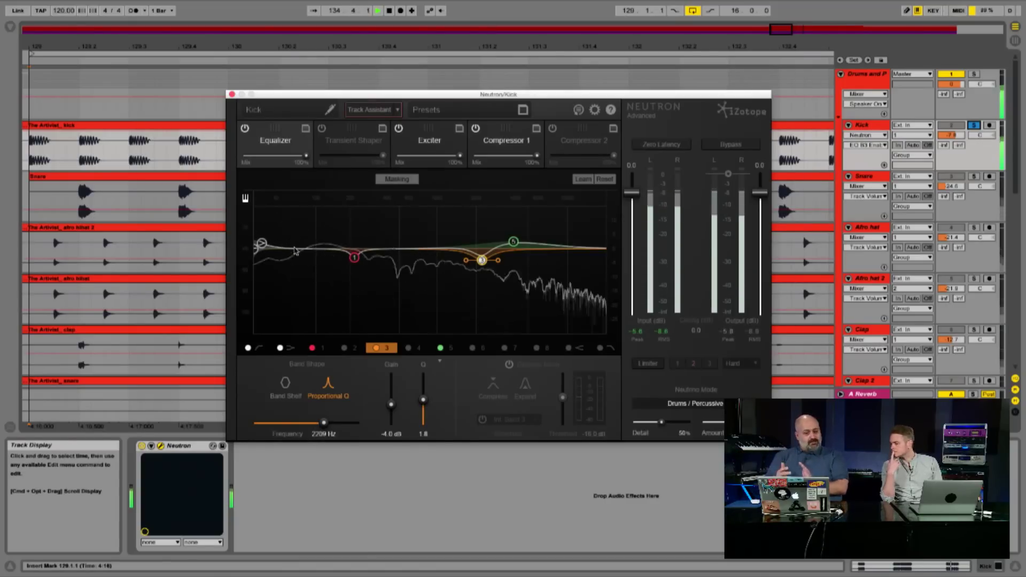
# In the kick's Exciter, raise the band 2 drive to 6.6 dB while that band is soloed, and release the solo.
pyautogui.click(417, 147)
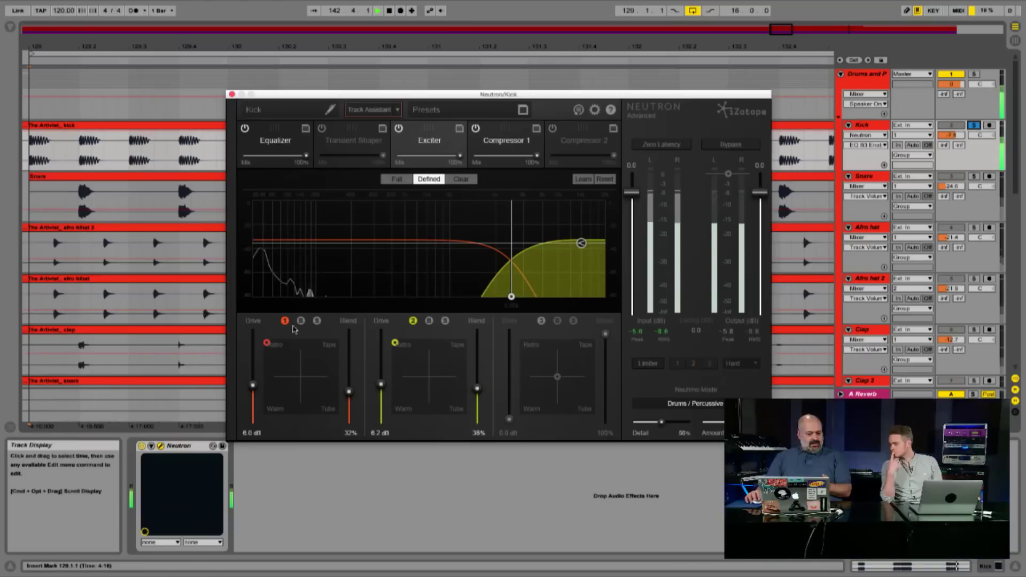
pyautogui.click(318, 323)
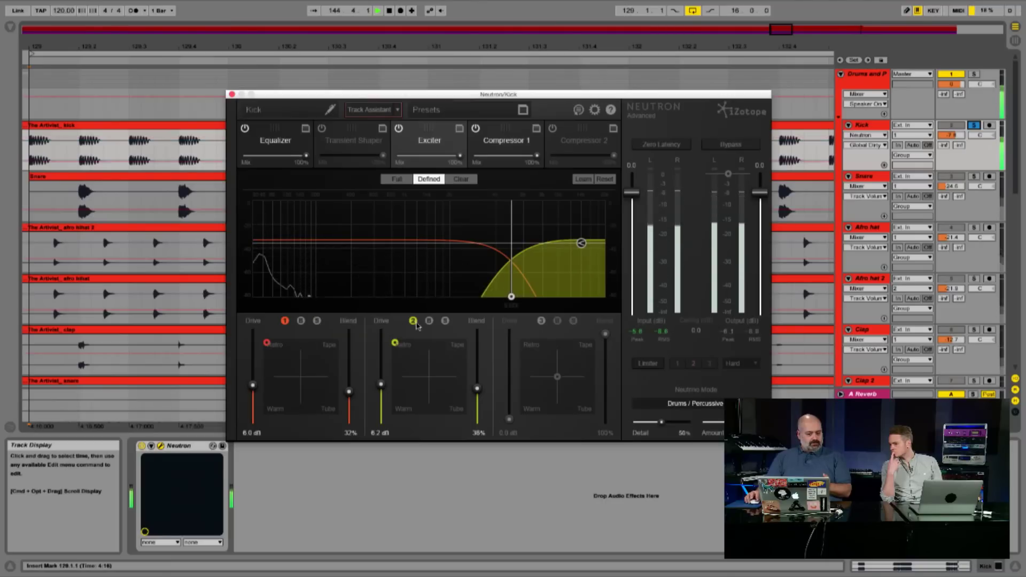
pyautogui.click(445, 322)
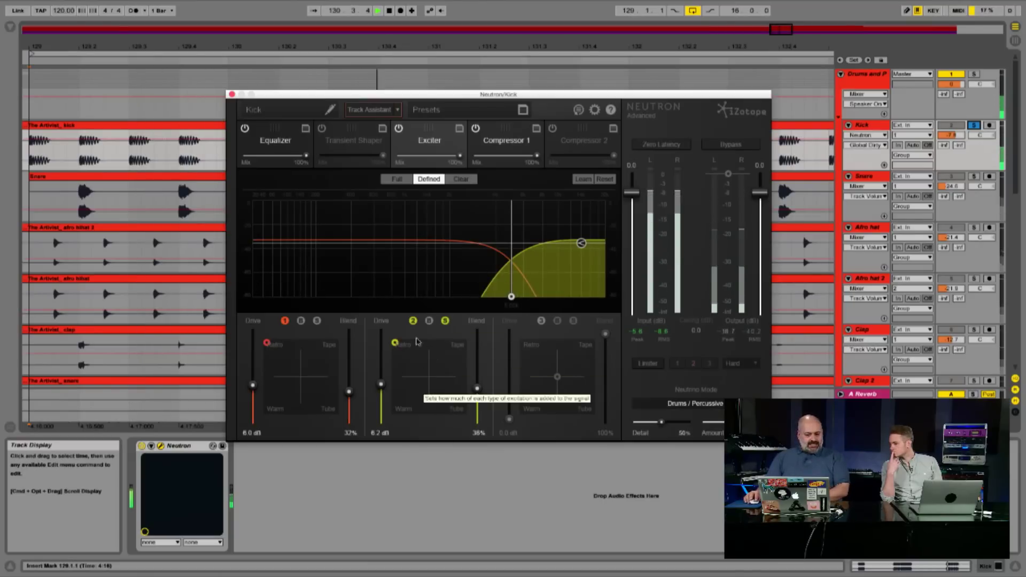
pyautogui.moveTo(383, 387)
pyautogui.mouseDown()
pyautogui.moveTo(386, 337)
pyautogui.moveTo(384, 386)
pyautogui.mouseUp()
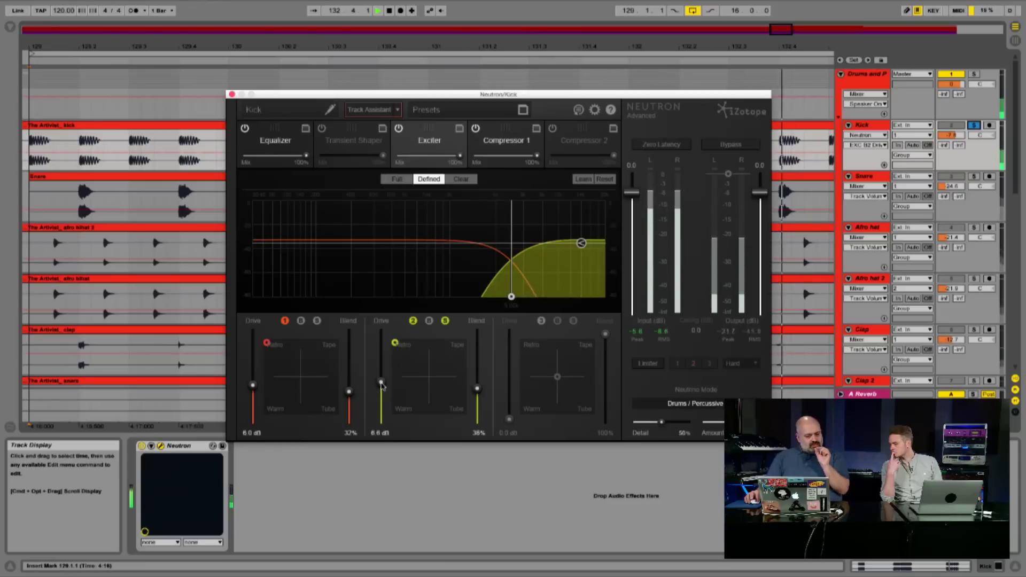
pyautogui.click(444, 322)
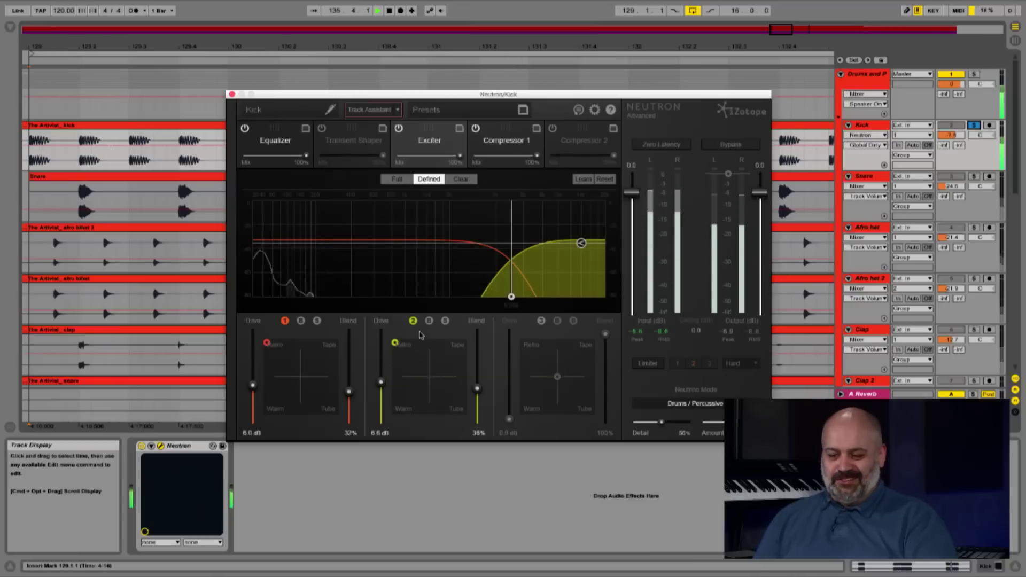
# Compare the kick with Compressor 1 bypassed and active, leave it active, and stop playback.
pyautogui.click(518, 141)
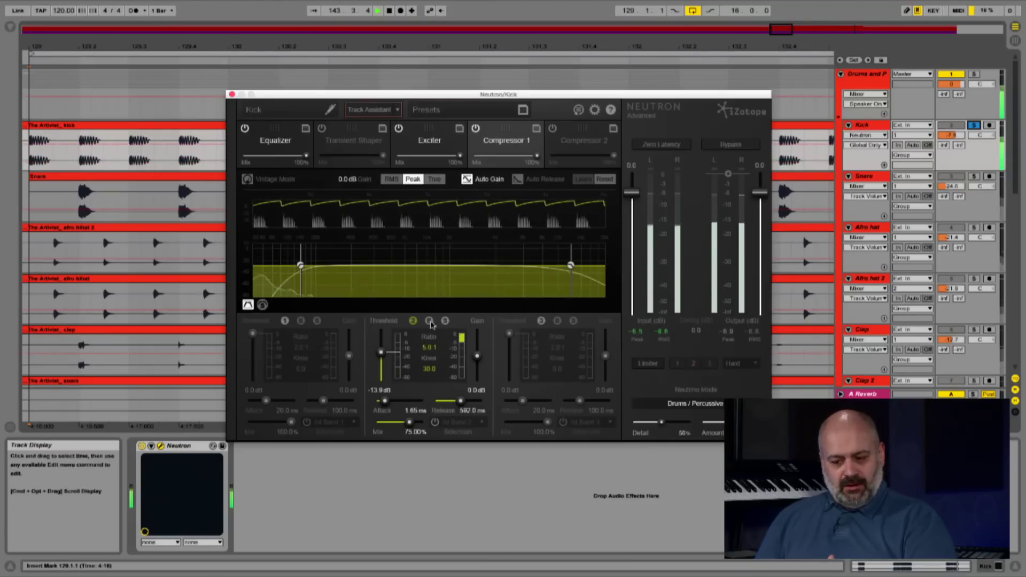
pyautogui.click(476, 129)
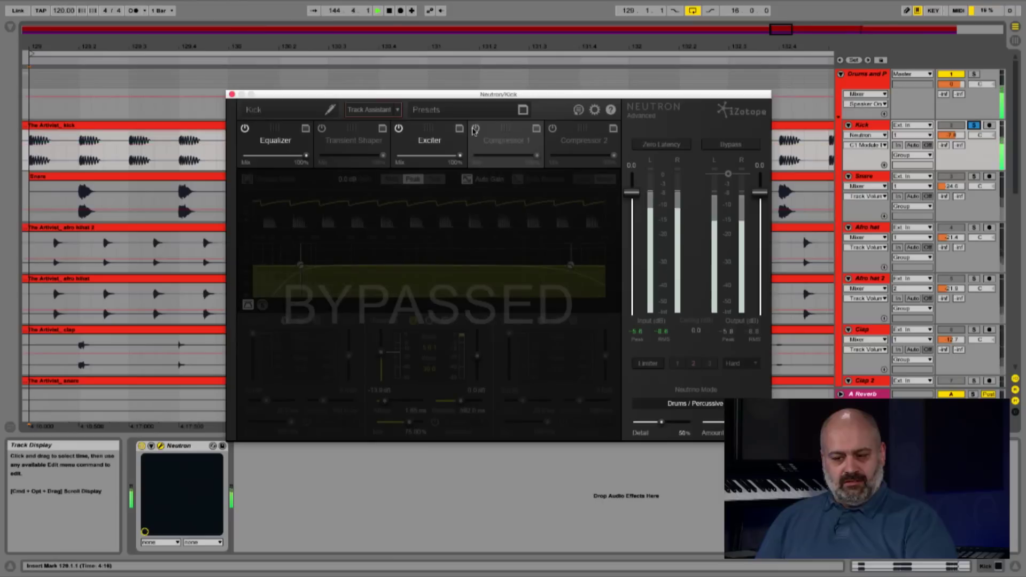
pyautogui.click(475, 129)
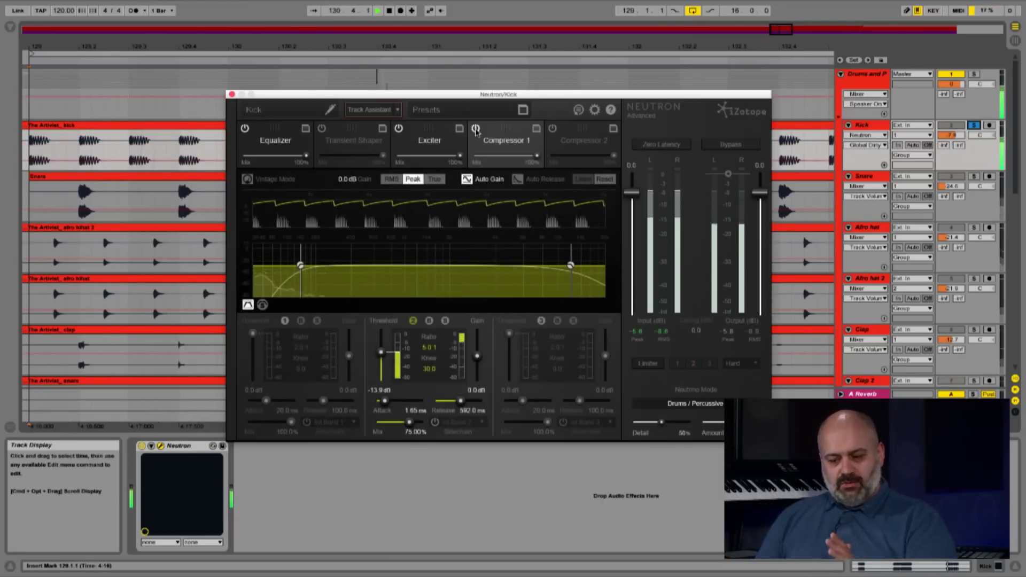
pyautogui.press('space')
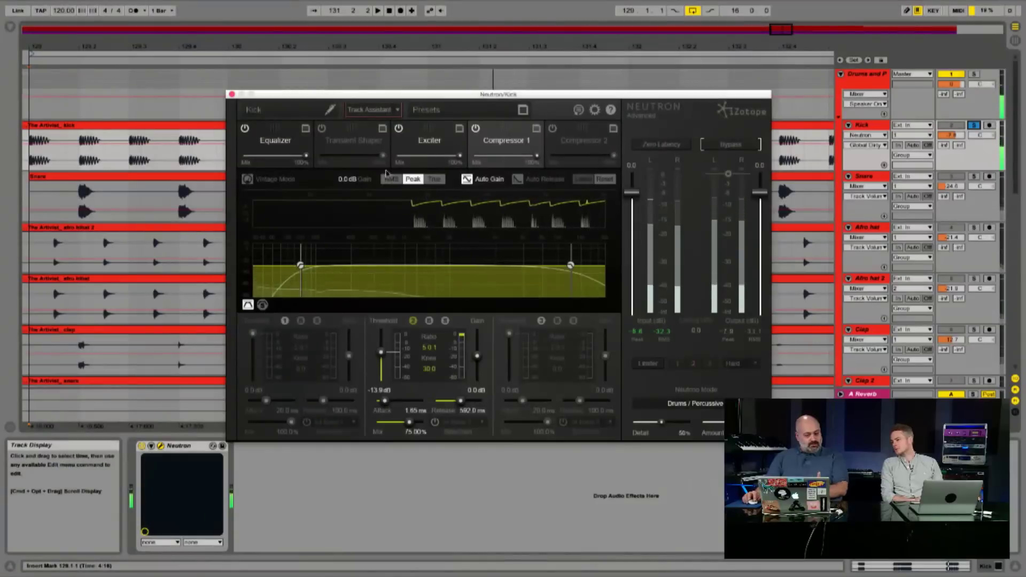
# Enable the kick's Transient Shaper and play the full mix with the kick no longer soloed.
pyautogui.click(323, 138)
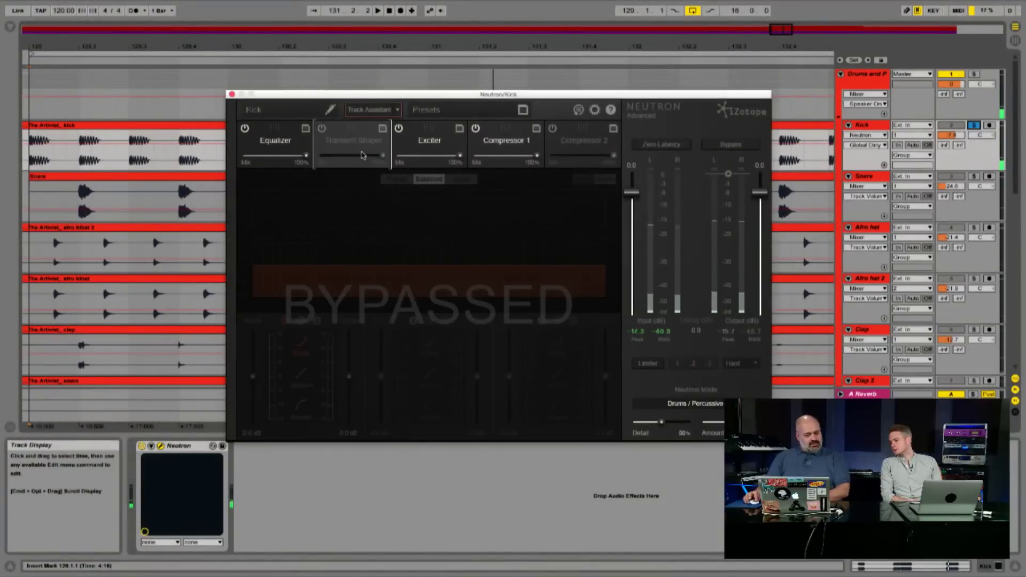
pyautogui.click(322, 129)
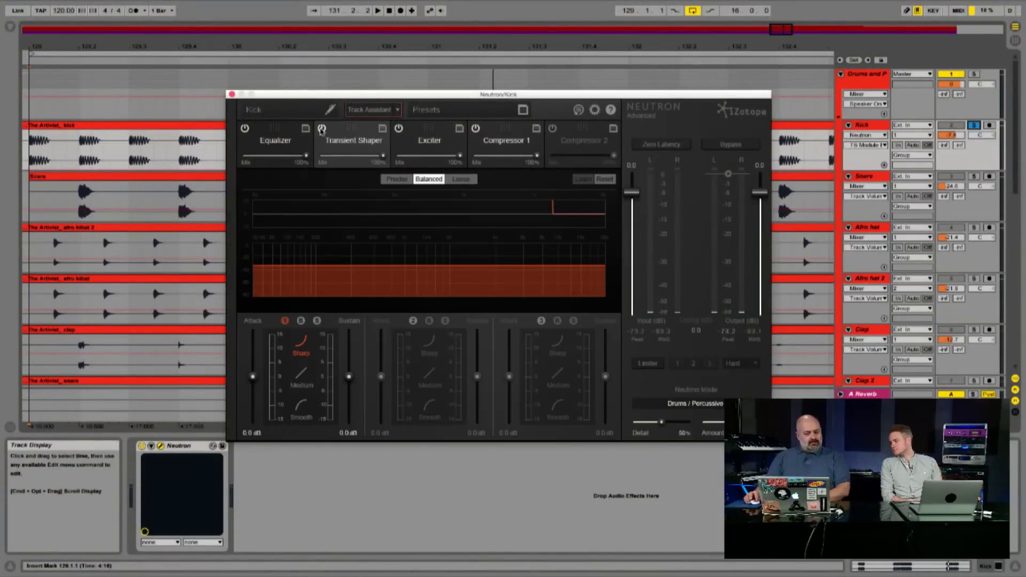
pyautogui.click(974, 125)
pyautogui.press('space')
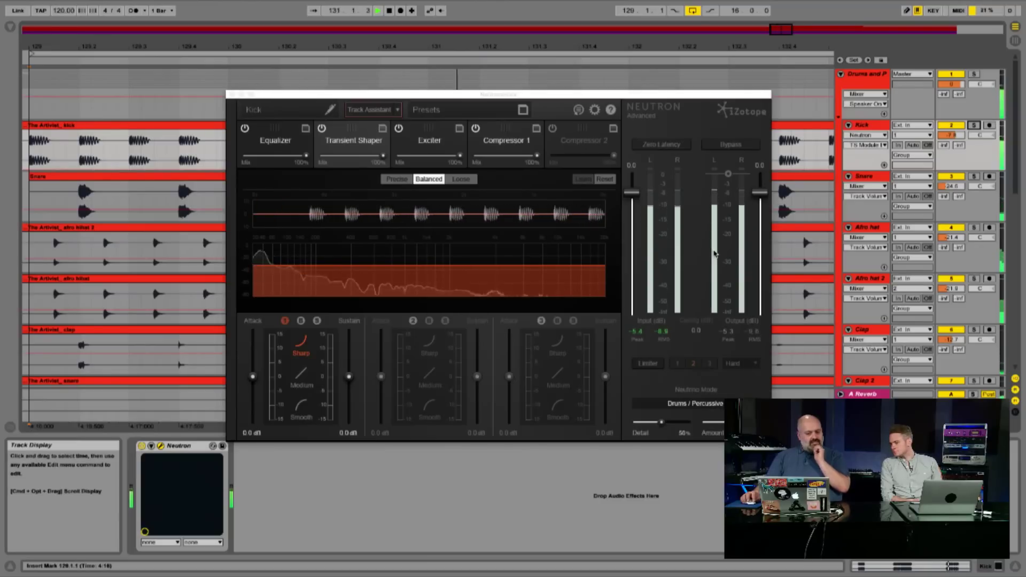
# Add band 3 to the Transient Shaper and set its attack to 3.6 dB with the kick soloed.
pyautogui.click(541, 322)
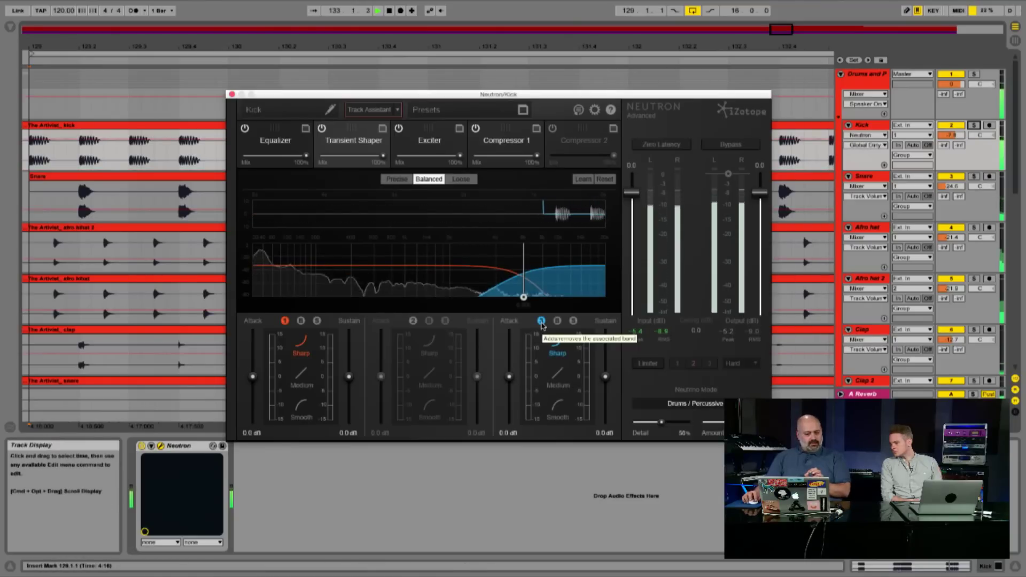
pyautogui.click(973, 126)
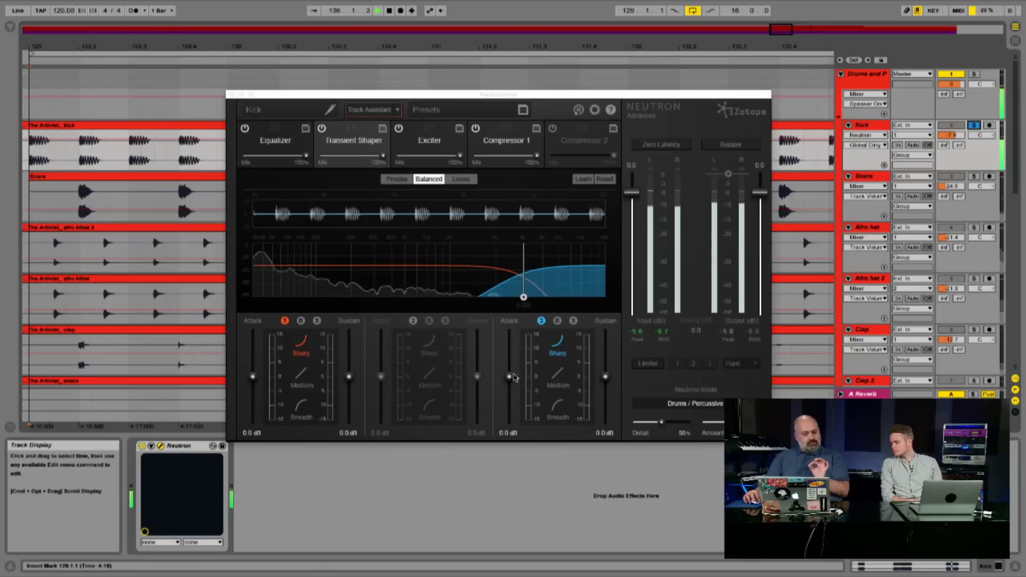
pyautogui.moveTo(511, 378); pyautogui.dragTo(511, 360)
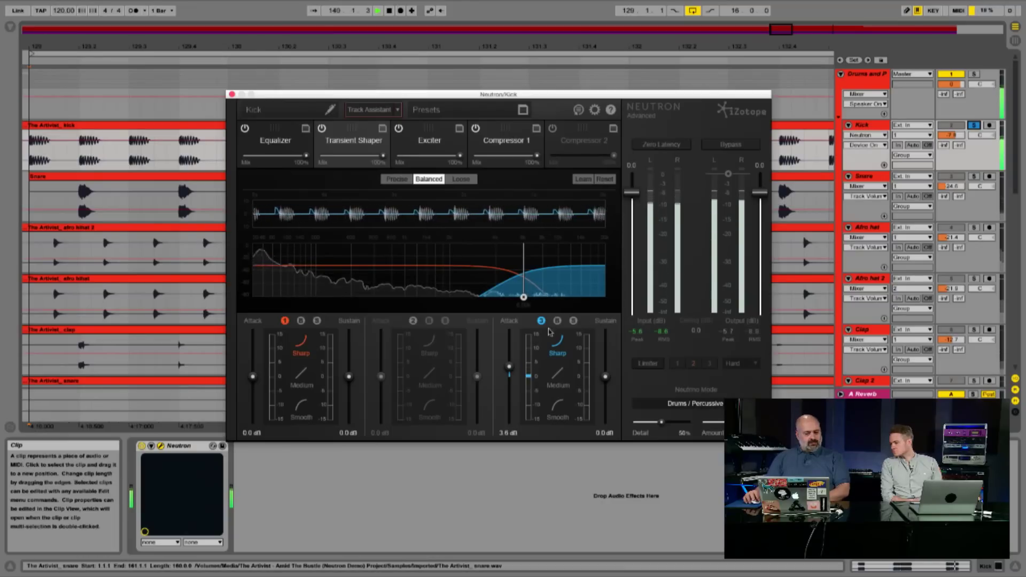
# Unsolo the kick, compare its Neutron processing bypassed and active in the mix, and stop playback.
pyautogui.click(974, 126)
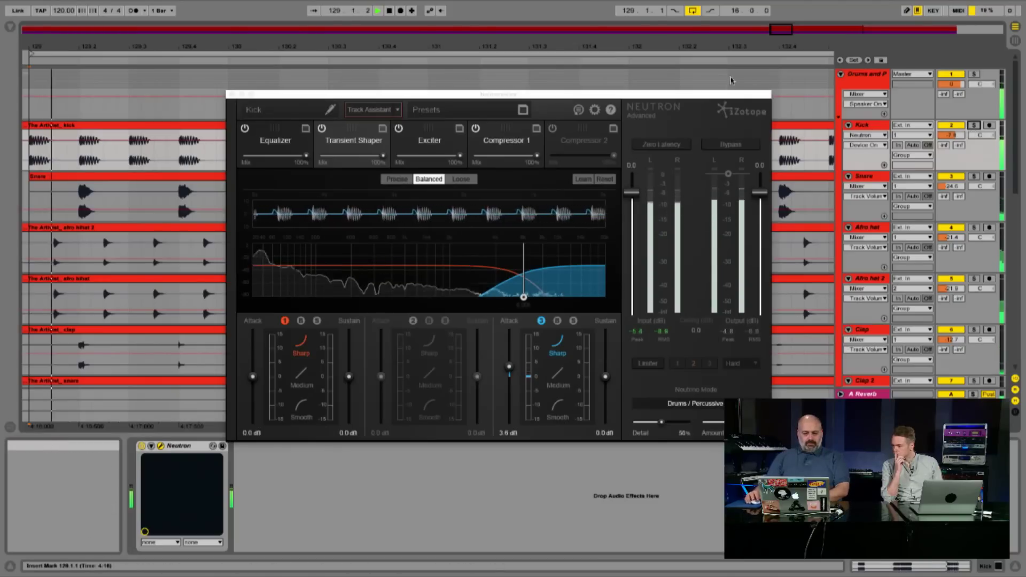
pyautogui.click(731, 144)
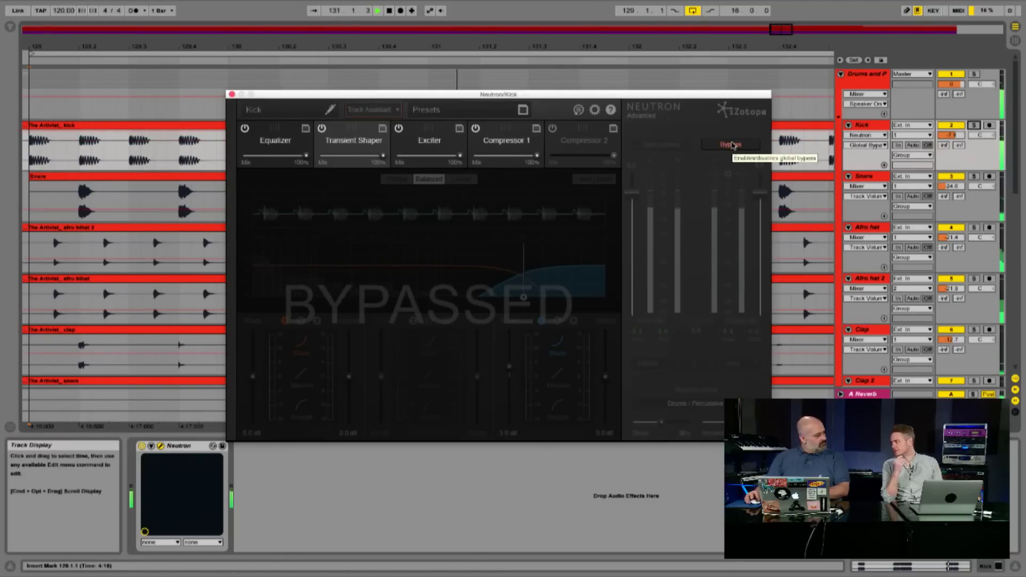
pyautogui.click(732, 145)
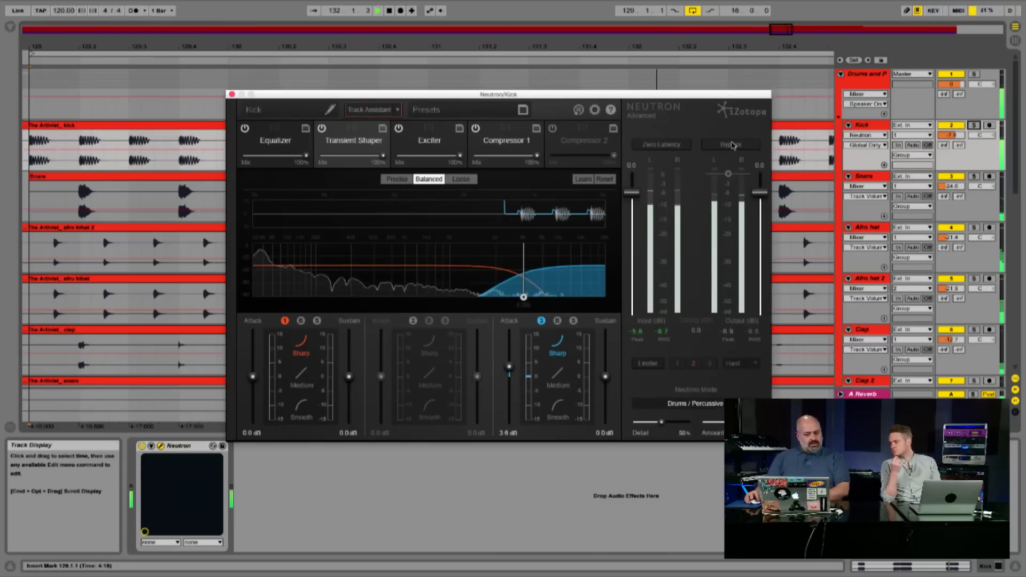
pyautogui.press('space')
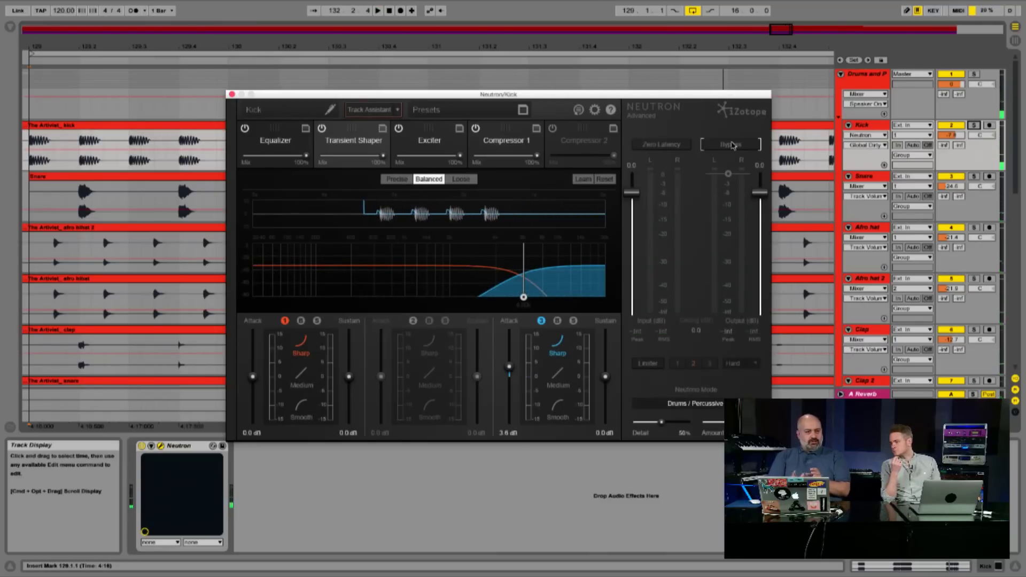
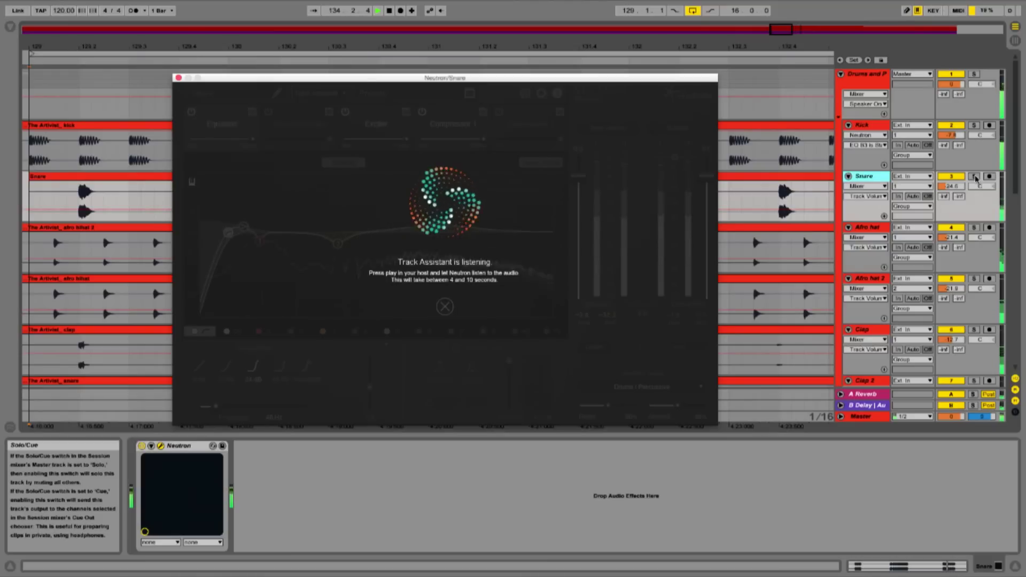
# Solo the snare, compare its Neutron processing bypassed and active, and stop playback.
pyautogui.click(975, 177)
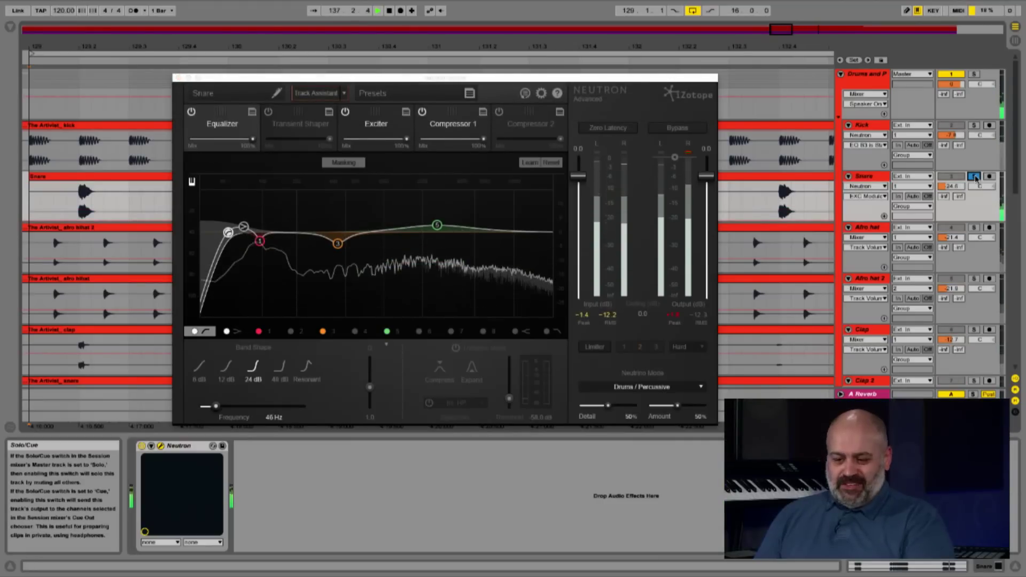
pyautogui.click(678, 128)
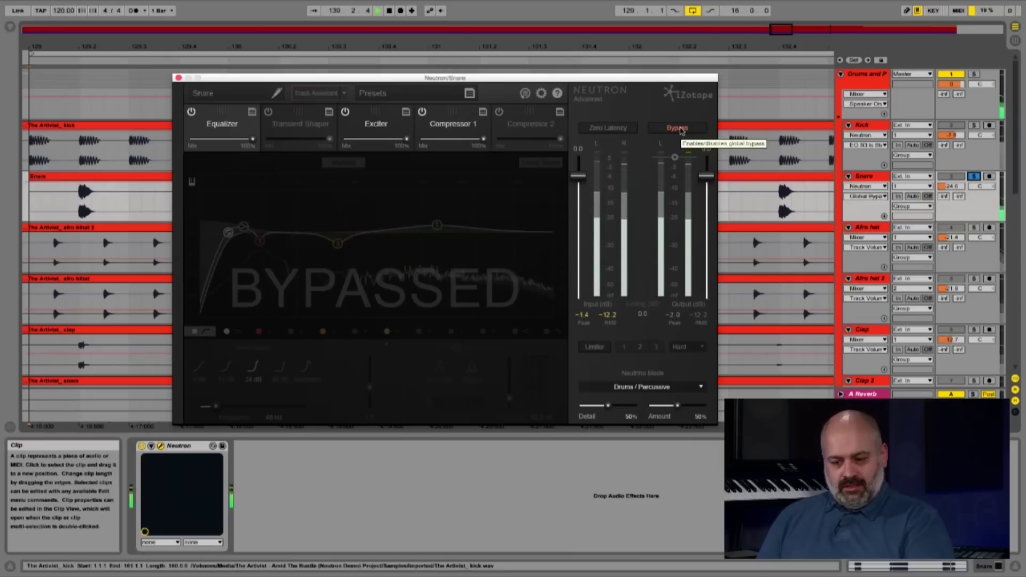
pyautogui.click(679, 129)
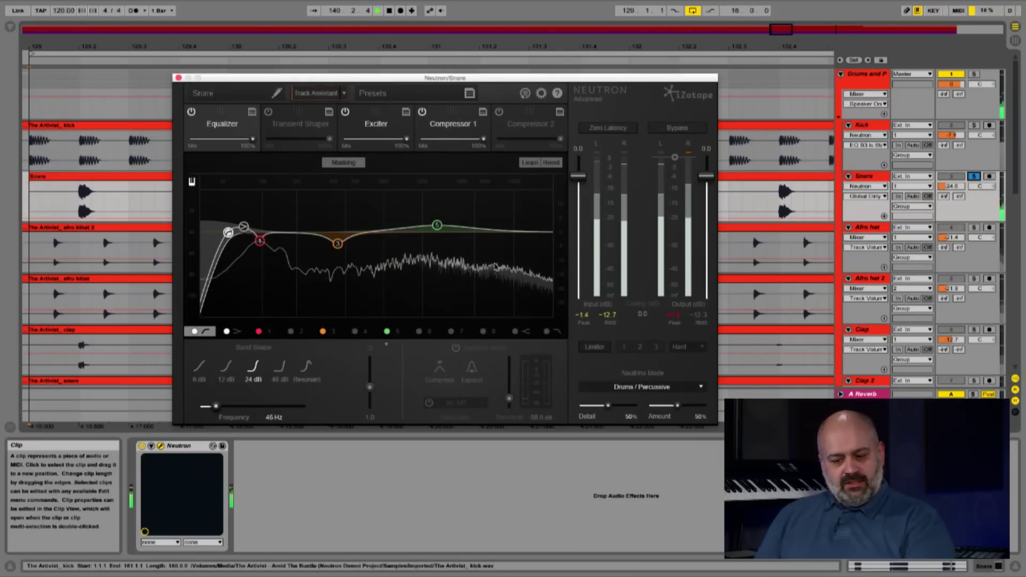
pyautogui.press('space')
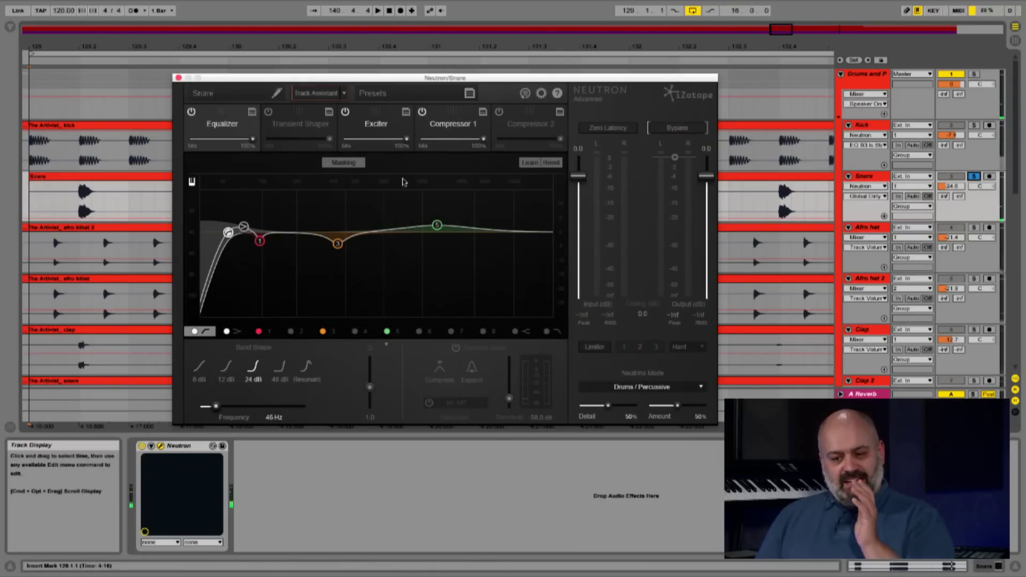
# Rerun Track Assistant on the playing snare with Medium mode and the Upfront Midrange preset.
pyautogui.click(345, 93)
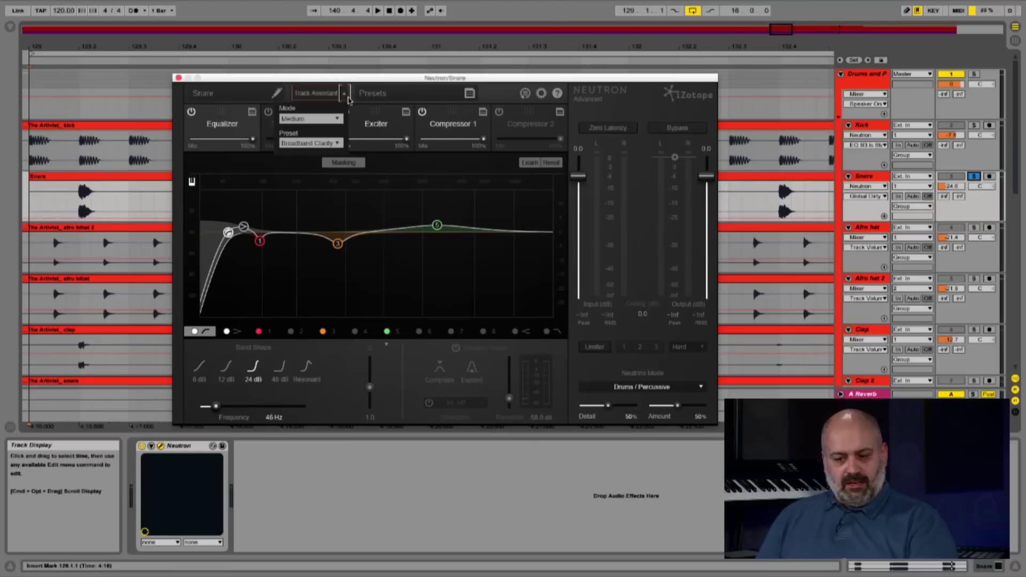
pyautogui.click(324, 118)
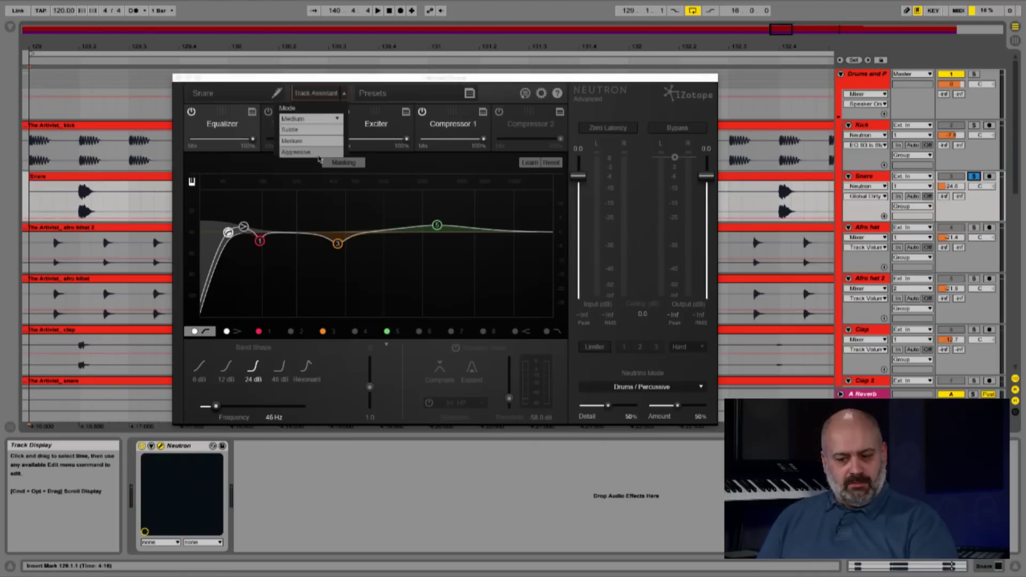
pyautogui.click(331, 120)
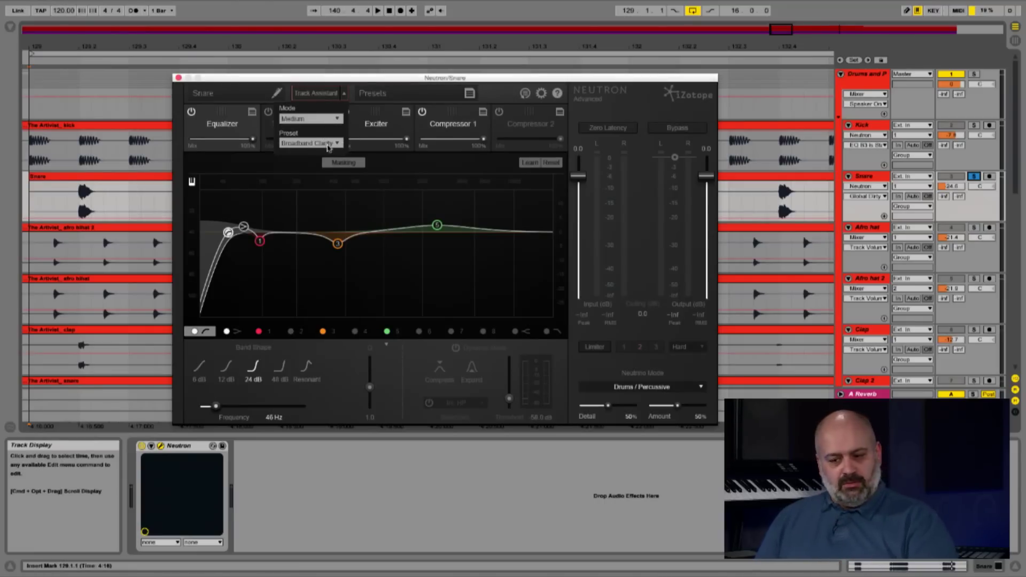
pyautogui.click(329, 146)
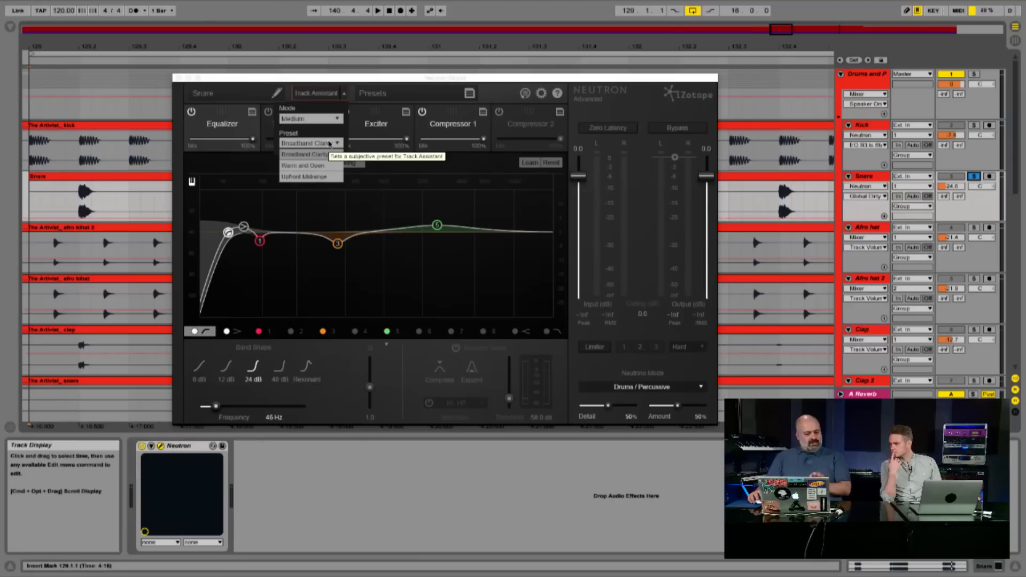
pyautogui.click(319, 177)
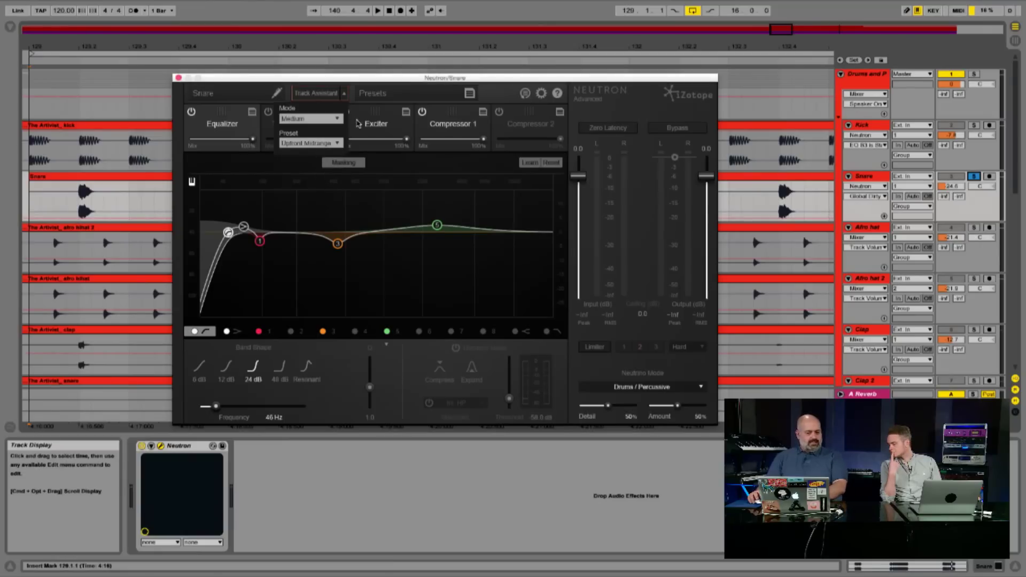
pyautogui.press('space')
pyautogui.click(319, 101)
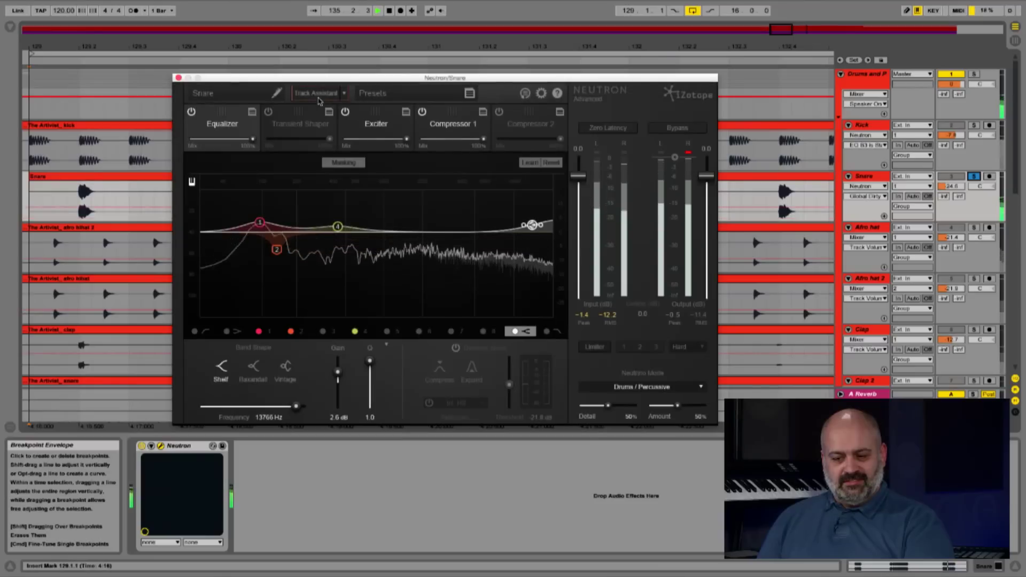
# Select the snare's 136 Hz EQ band, compare Neutron bypassed and active on the soloed snare, and stop playback.
pyautogui.click(277, 250)
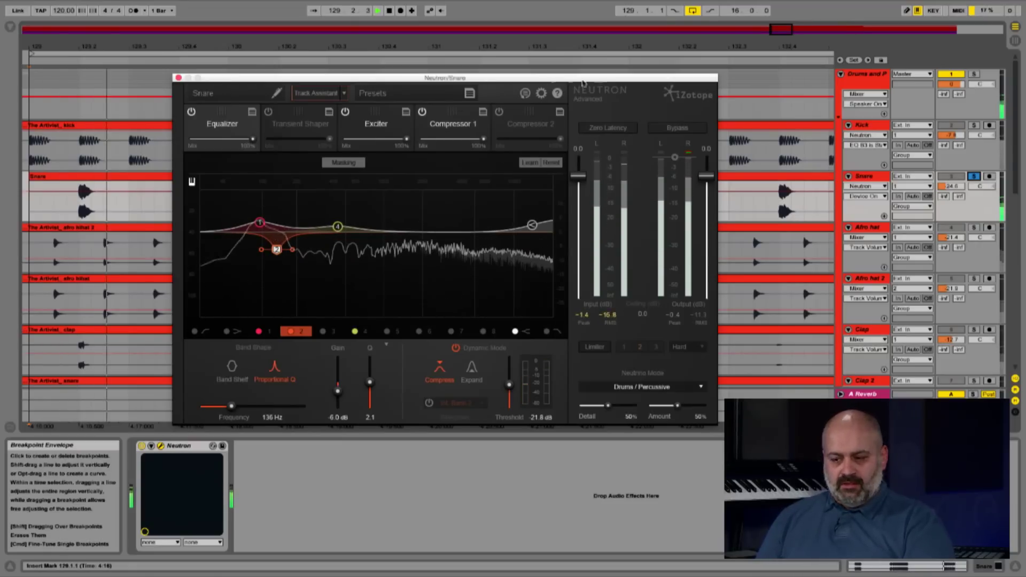
pyautogui.click(677, 128)
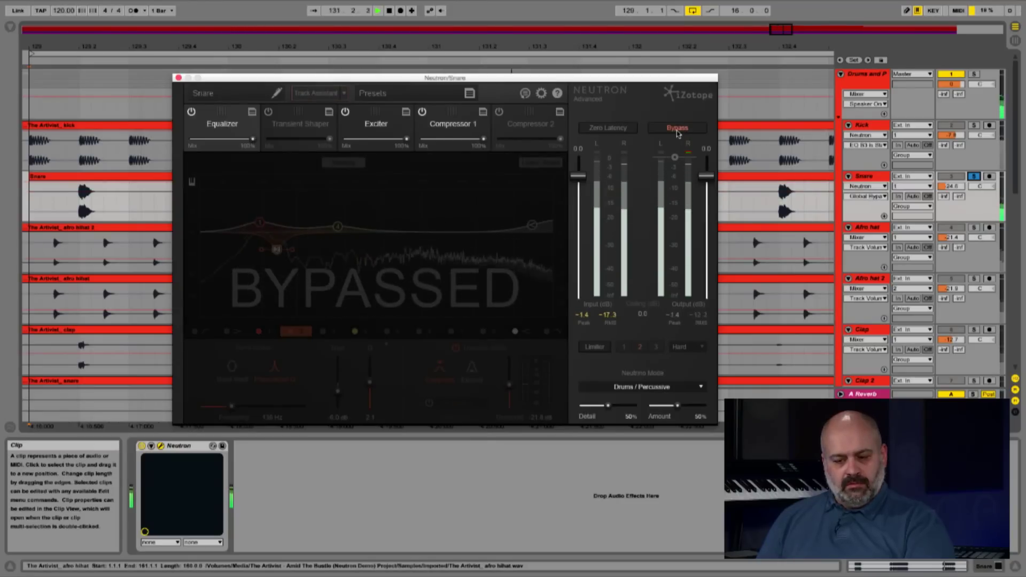
pyautogui.click(678, 129)
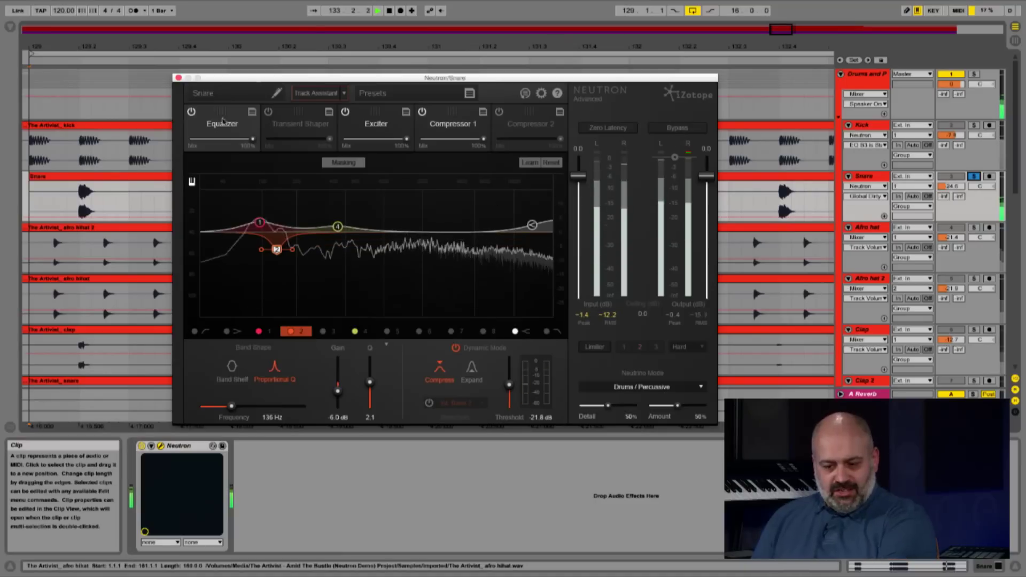
pyautogui.click(674, 128)
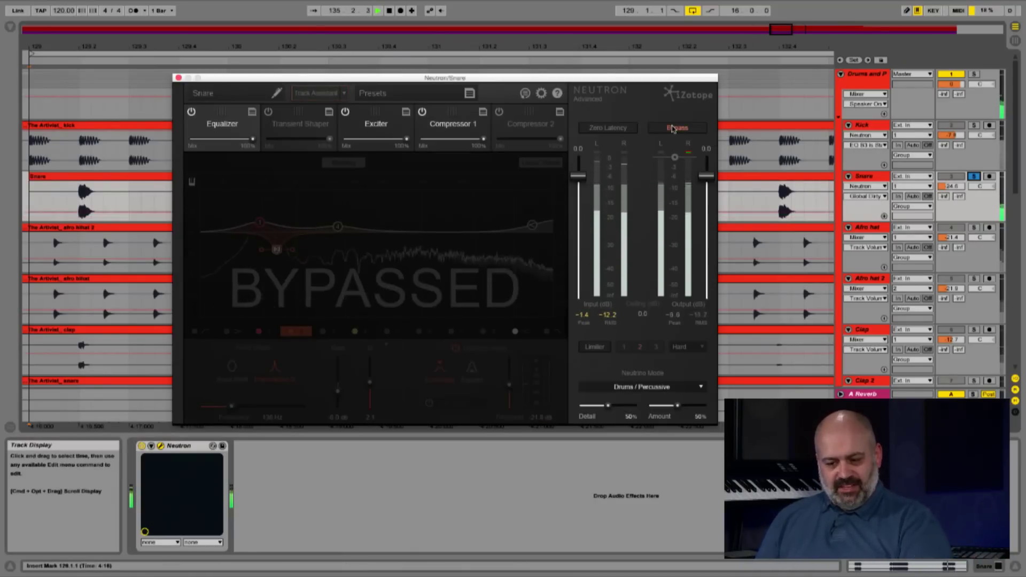
pyautogui.click(674, 128)
pyautogui.click(673, 129)
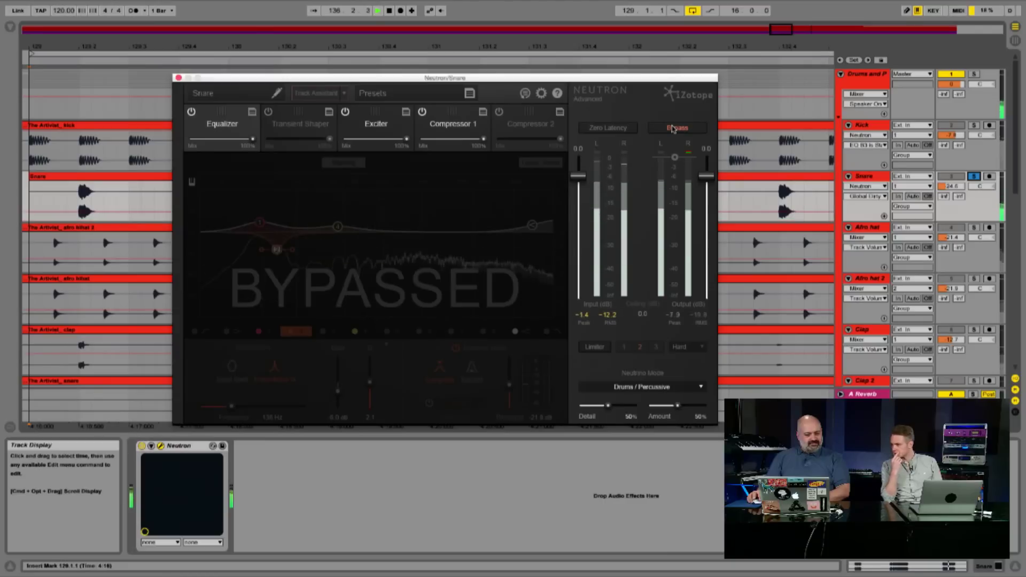
pyautogui.click(674, 128)
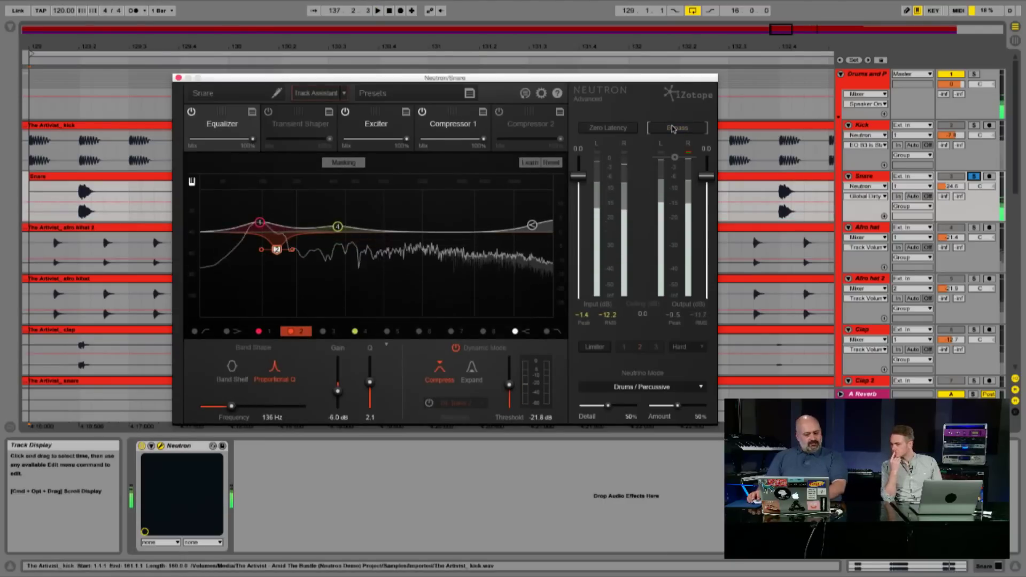
pyautogui.press('space')
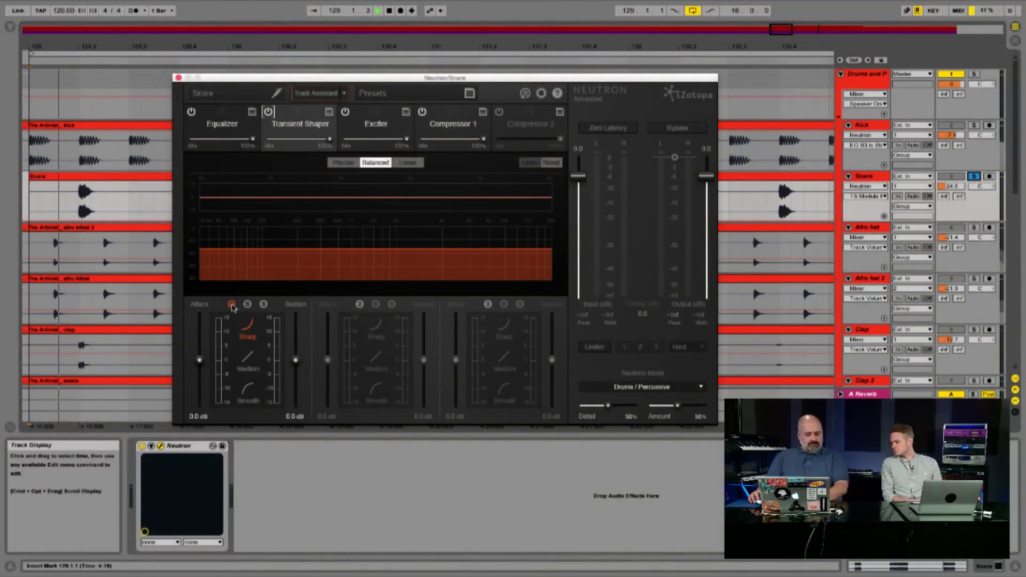
# Play the soloed snare, set the Transient Shaper's band 1 attack to 0.2 dB, and add bands 2 and 3.
pyautogui.press('space')
pyautogui.moveTo(199, 360)
pyautogui.mouseDown()
pyautogui.moveTo(205, 334)
pyautogui.moveTo(202, 361)
pyautogui.mouseUp()
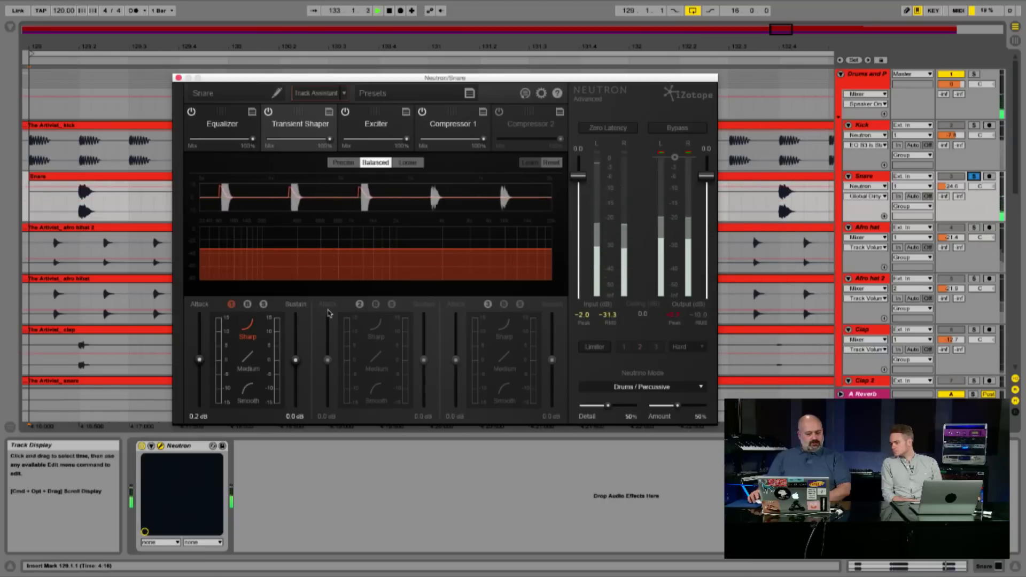
pyautogui.click(360, 304)
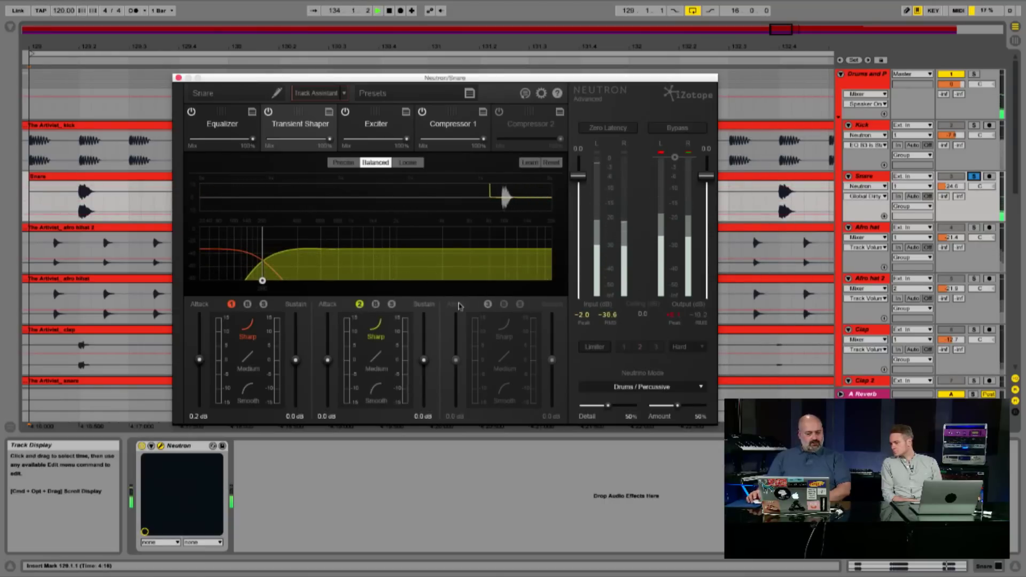
pyautogui.click(488, 304)
# Try strong attack and sustain changes on Transient Shaper band 2, settling on 1.7 dB attack and sustain just below 0 dB.
pyautogui.moveTo(328, 361); pyautogui.dragTo(335, 337)
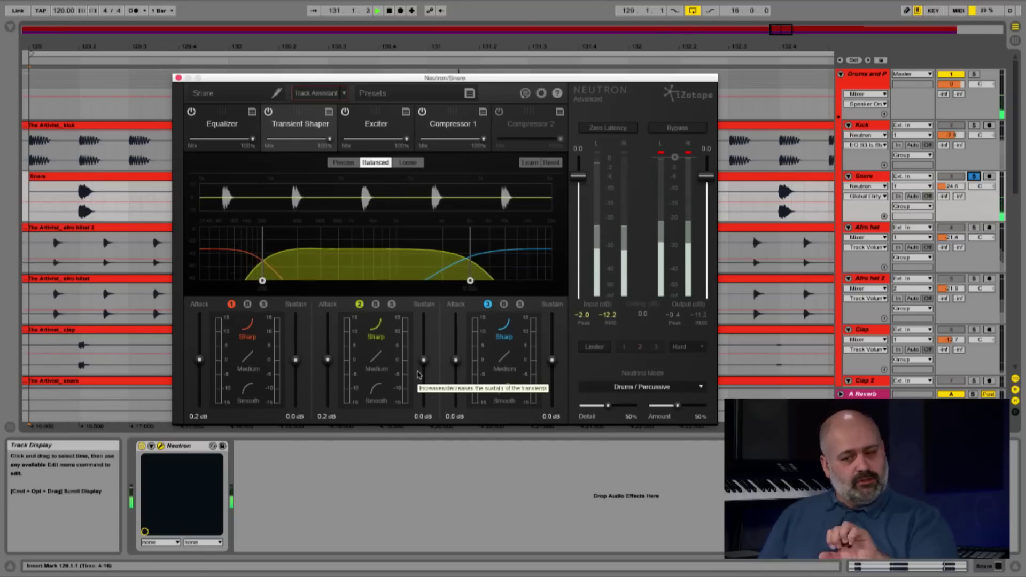
pyautogui.moveTo(424, 360); pyautogui.dragTo(423, 382)
pyautogui.moveTo(327, 362); pyautogui.dragTo(329, 347)
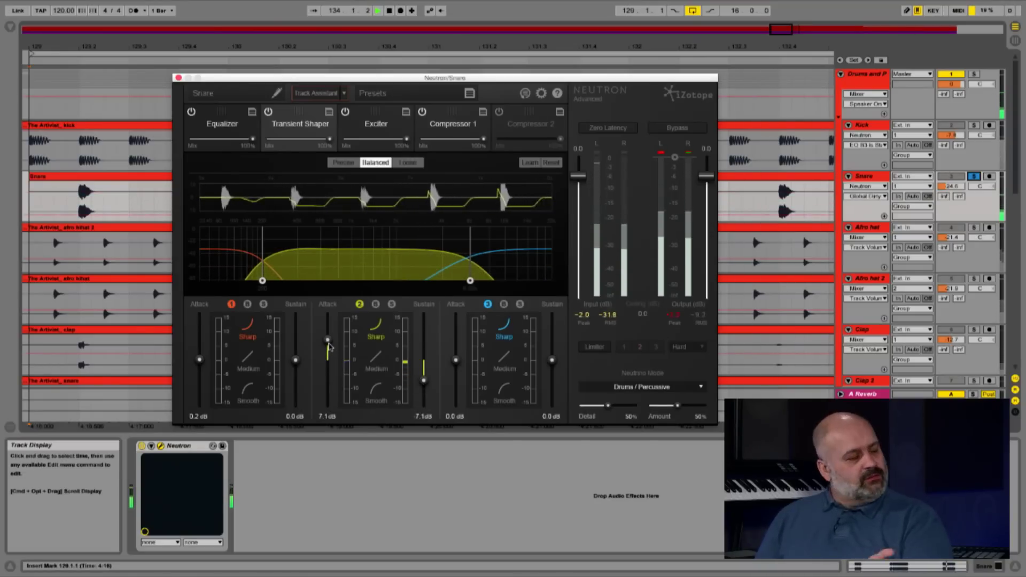
pyautogui.moveTo(330, 346); pyautogui.dragTo(329, 362)
pyautogui.moveTo(424, 380); pyautogui.dragTo(425, 364)
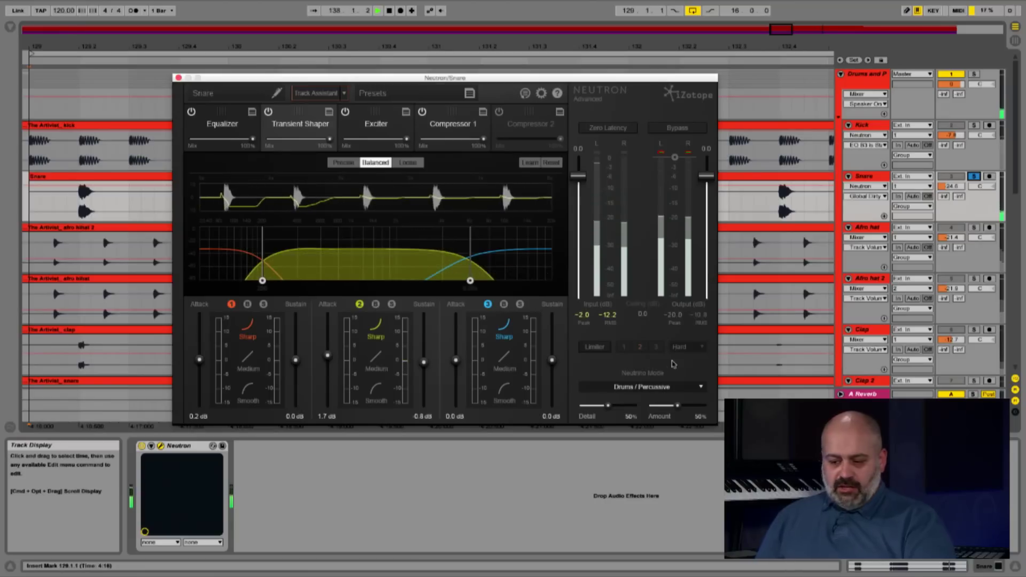
# Stop playback and review the Neutron Mode options for the snare, leaving Drums / Percussive selected.
pyautogui.press('space')
pyautogui.click(620, 387)
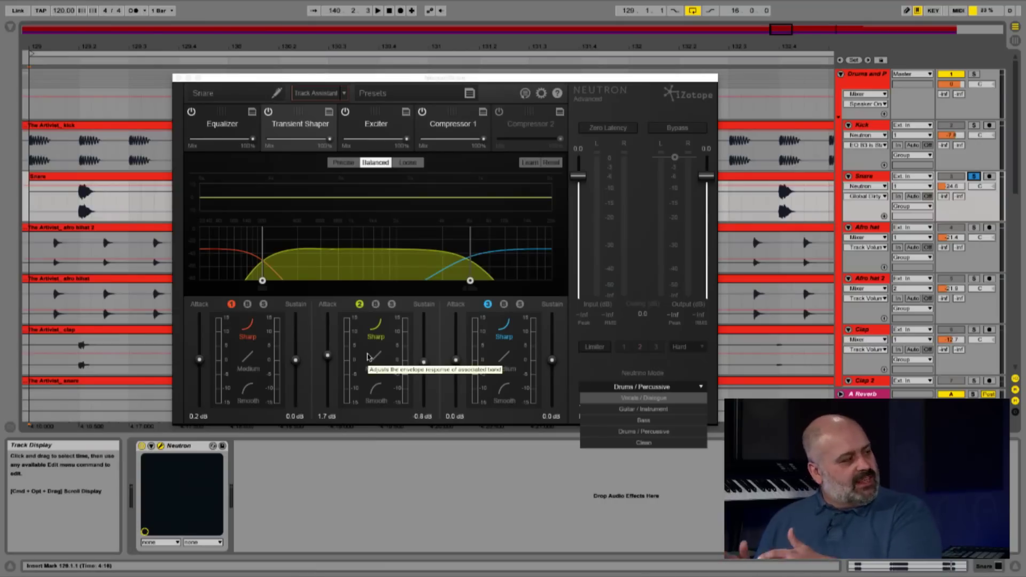
pyautogui.click(633, 224)
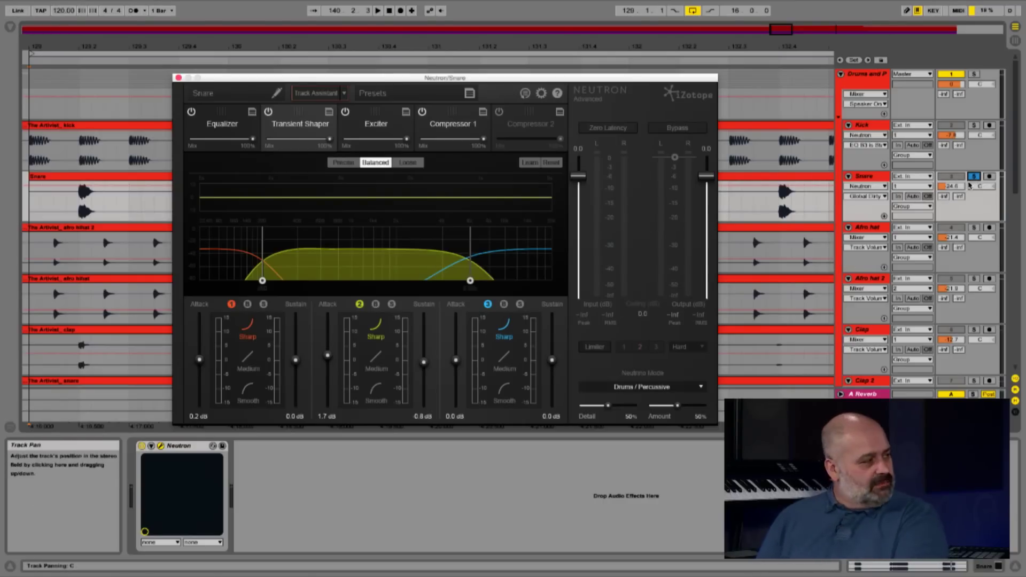
# Unsolo the snare, switch from its Neutron window to the kick's, and name that instance Kick.
pyautogui.click(975, 177)
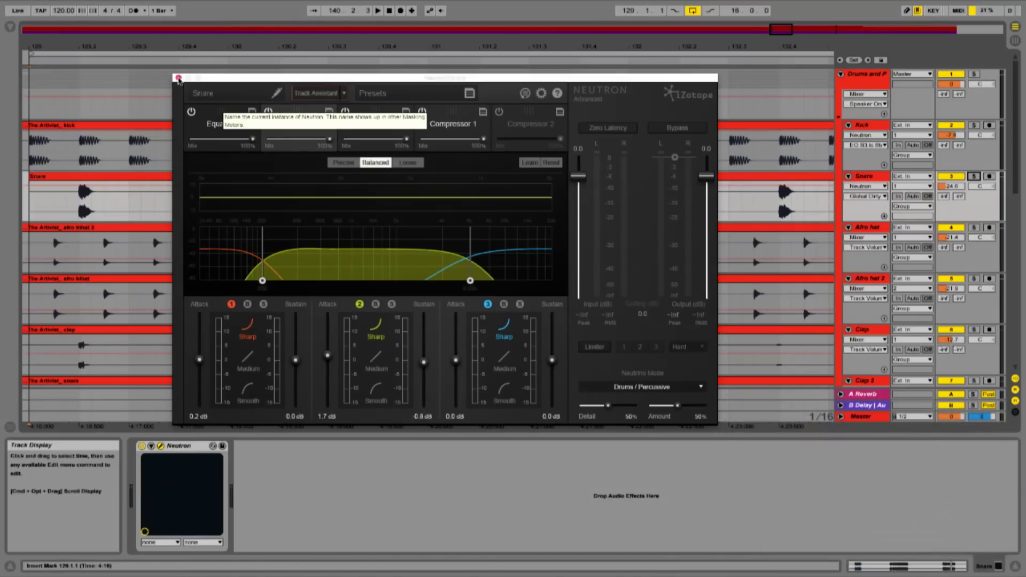
pyautogui.click(179, 78)
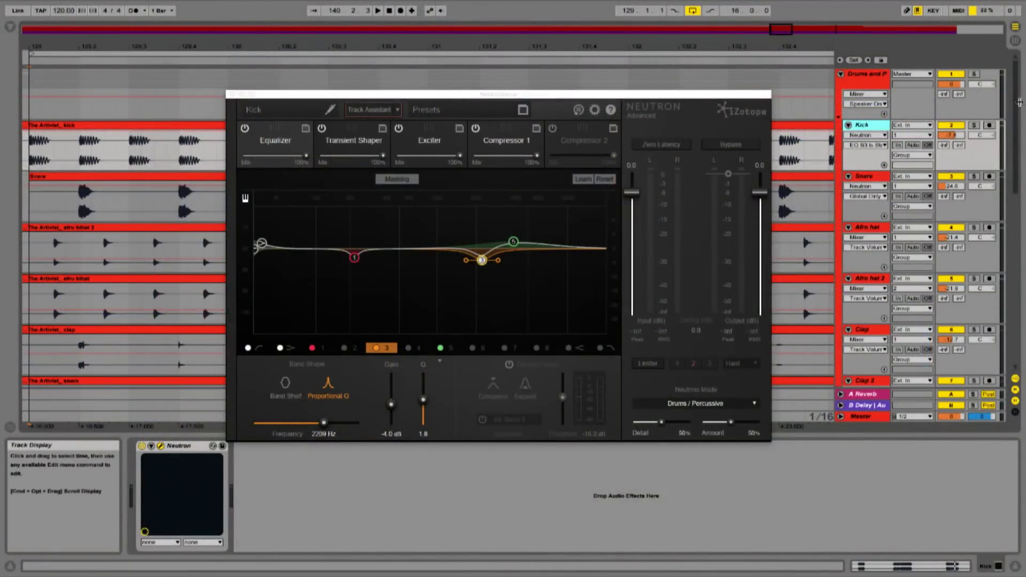
pyautogui.moveTo(512, 98); pyautogui.dragTo(519, 86)
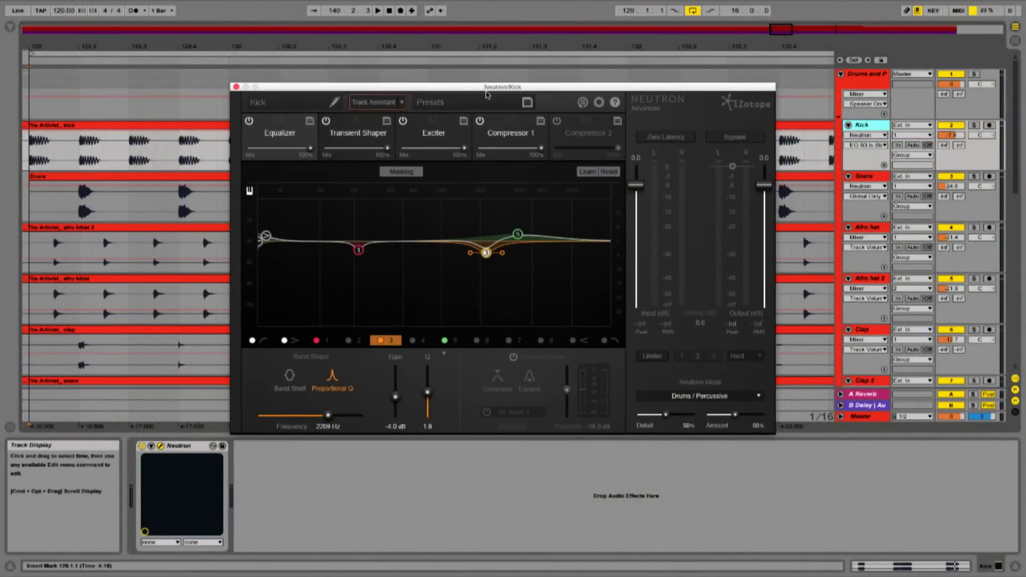
pyautogui.click(284, 101)
pyautogui.write('Kick')
pyautogui.press('Return')
# Select the Bass Virus track and open its Neutron window, placing it over the arrangement.
pyautogui.scroll(-3, 875, 341)
pyautogui.scroll(-5, 876, 342)
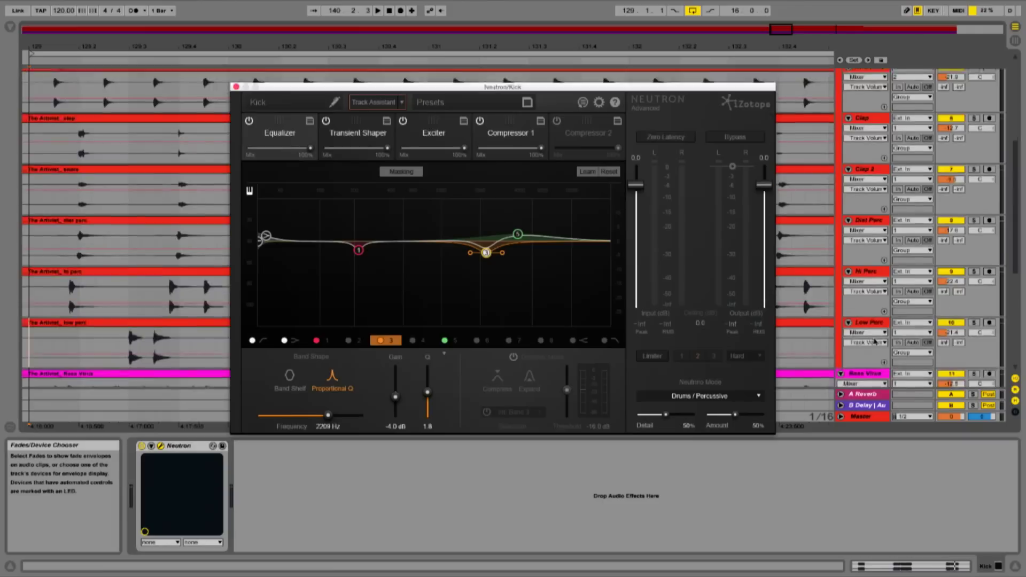
pyautogui.click(872, 261)
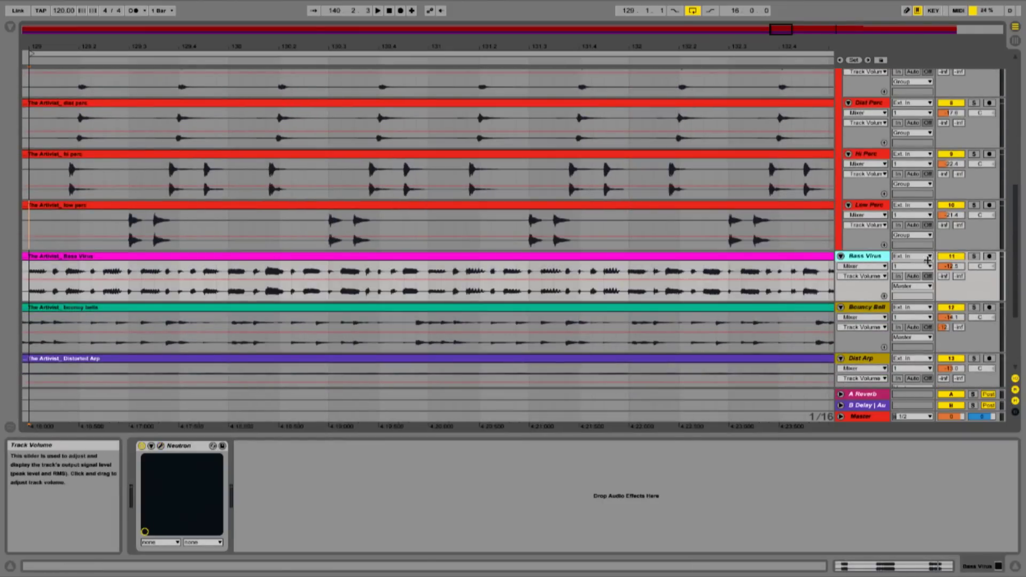
pyautogui.click(161, 447)
pyautogui.moveTo(462, 203); pyautogui.dragTo(375, 98)
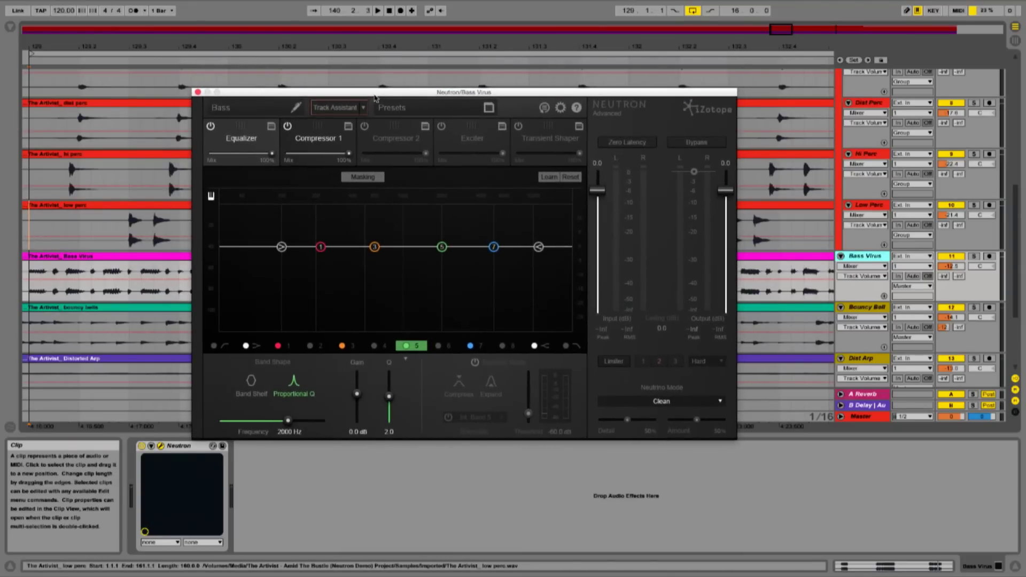
# Enable Masking in the bass equalizer with Kick as the comparison track, and raise the sensitivity slightly during playback.
pyautogui.click(382, 180)
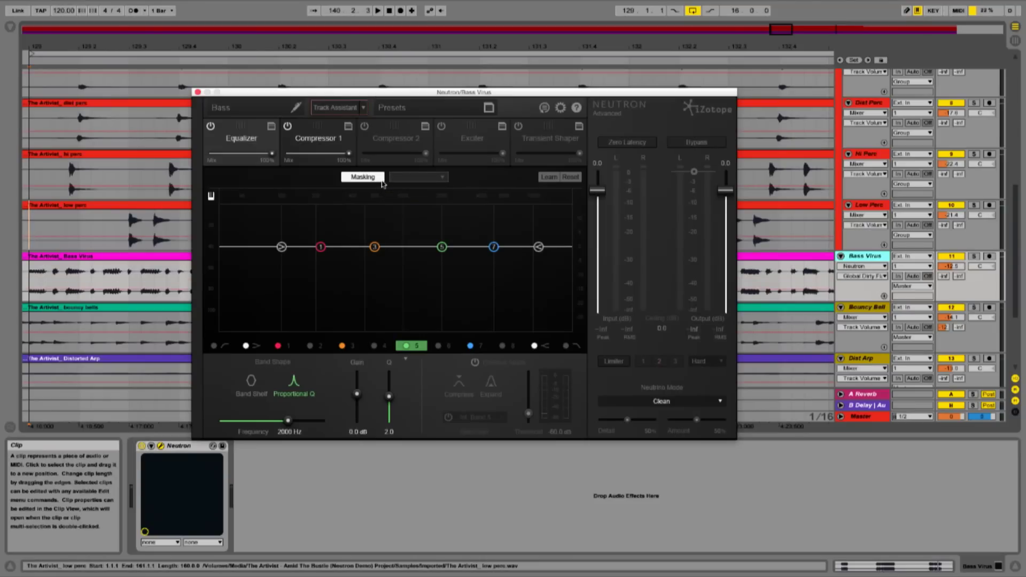
pyautogui.click(441, 182)
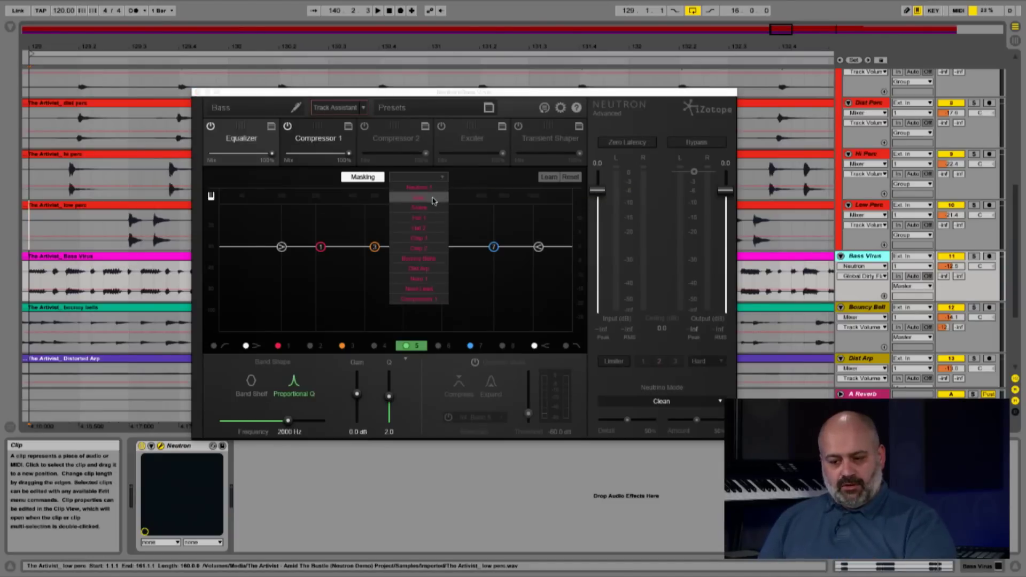
pyautogui.click(434, 198)
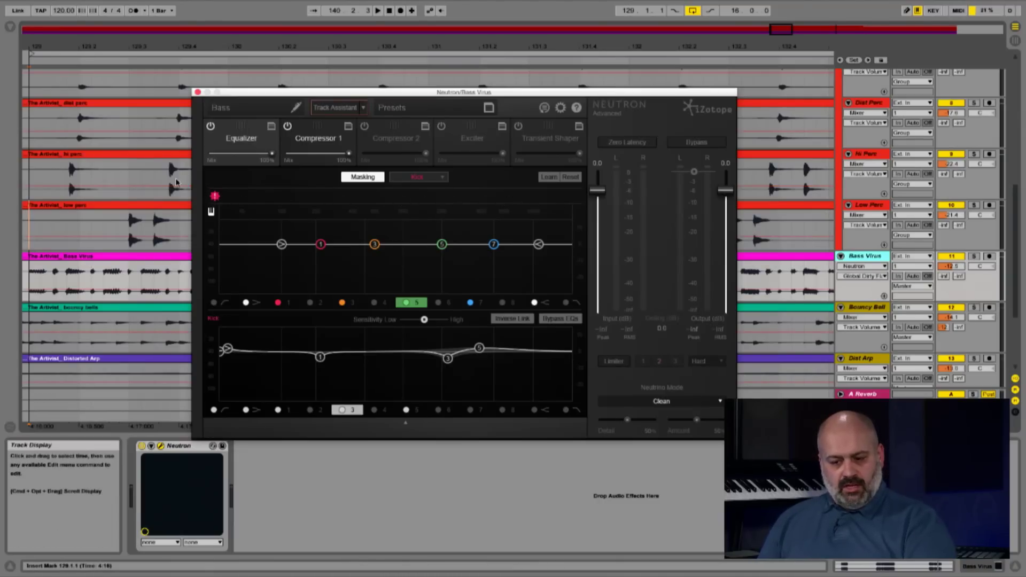
pyautogui.press('space')
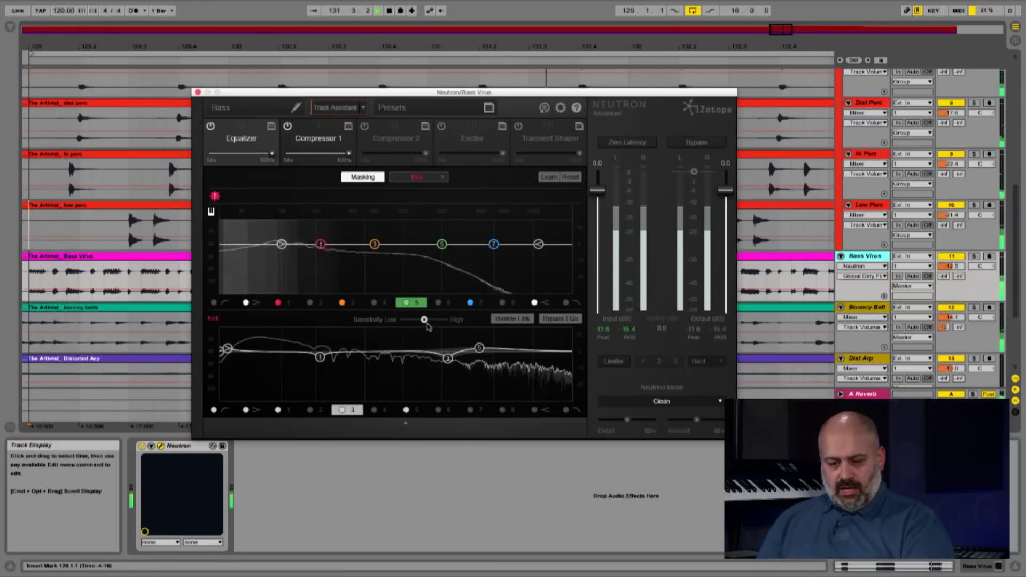
pyautogui.moveTo(429, 322); pyautogui.dragTo(435, 323)
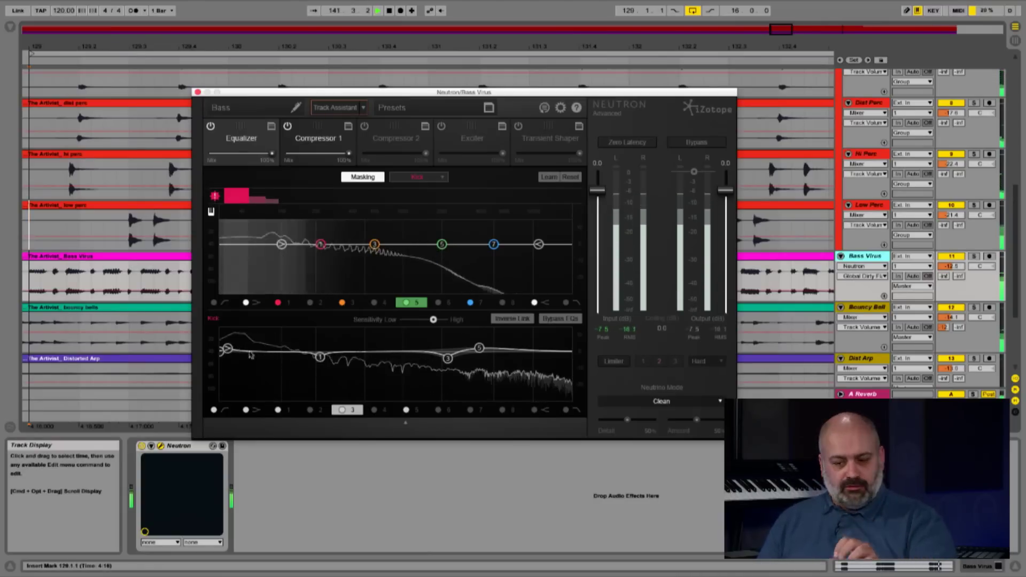
# Lower the bass EQ's low shelf and add a low-cut filter in the range where it masks the kick.
pyautogui.moveTo(273, 252); pyautogui.dragTo(250, 259)
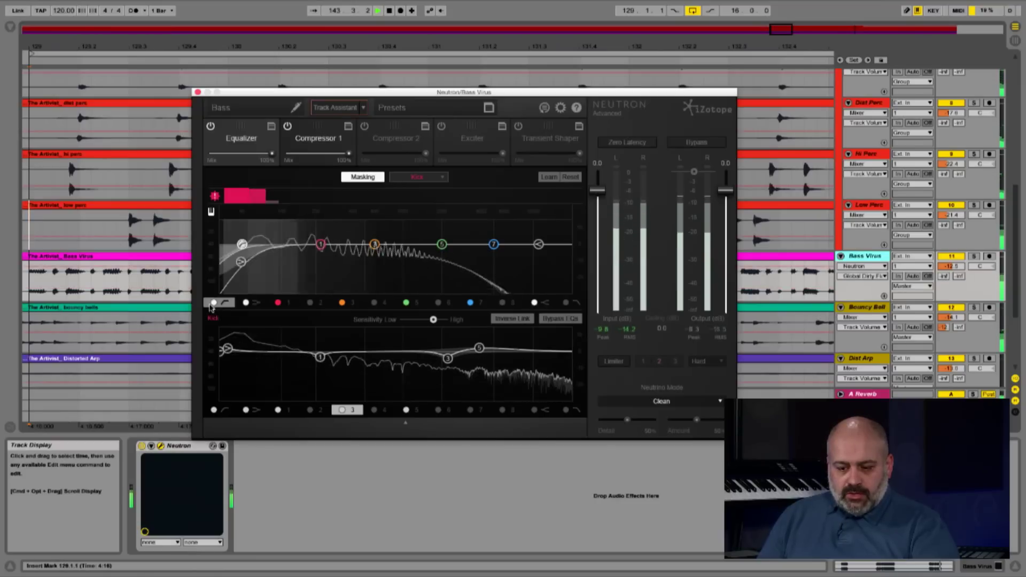
pyautogui.moveTo(242, 245); pyautogui.dragTo(256, 247)
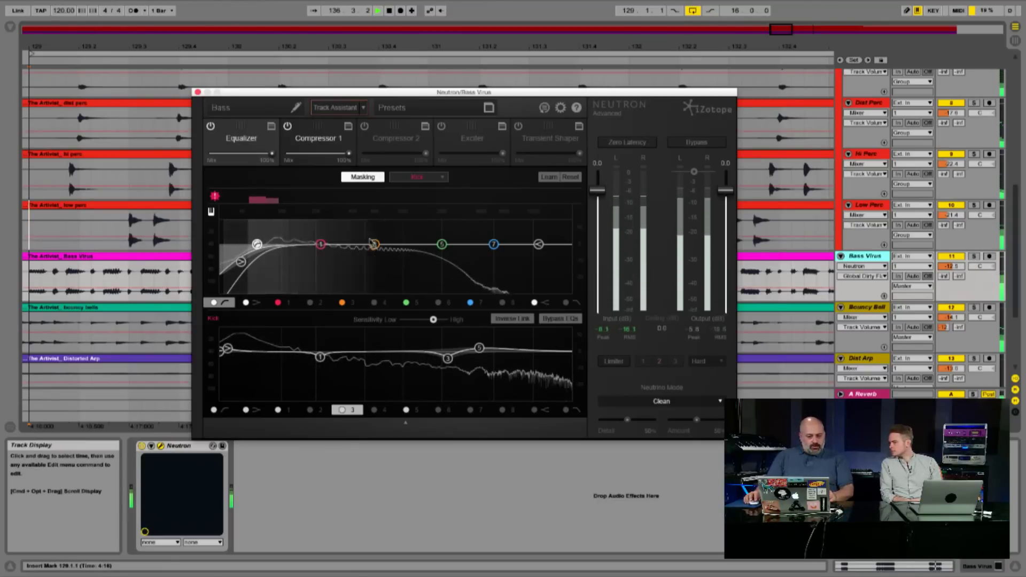
# Narrow EQ band 1 on the bass and move it down to cut the remaining low-frequency masking area.
pyautogui.click(321, 245)
pyautogui.scroll(4, 322, 246)
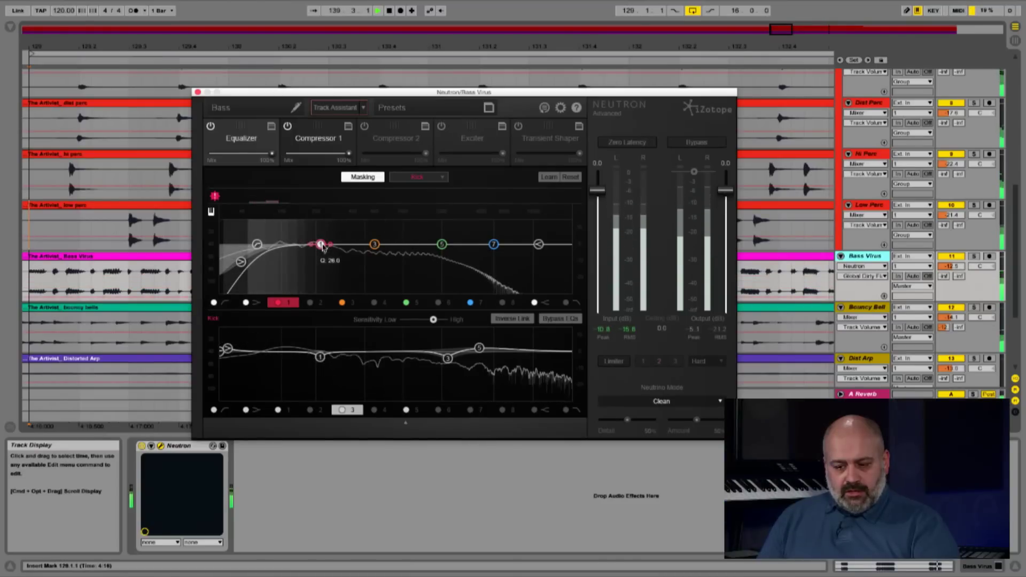
pyautogui.moveTo(322, 247); pyautogui.dragTo(271, 249)
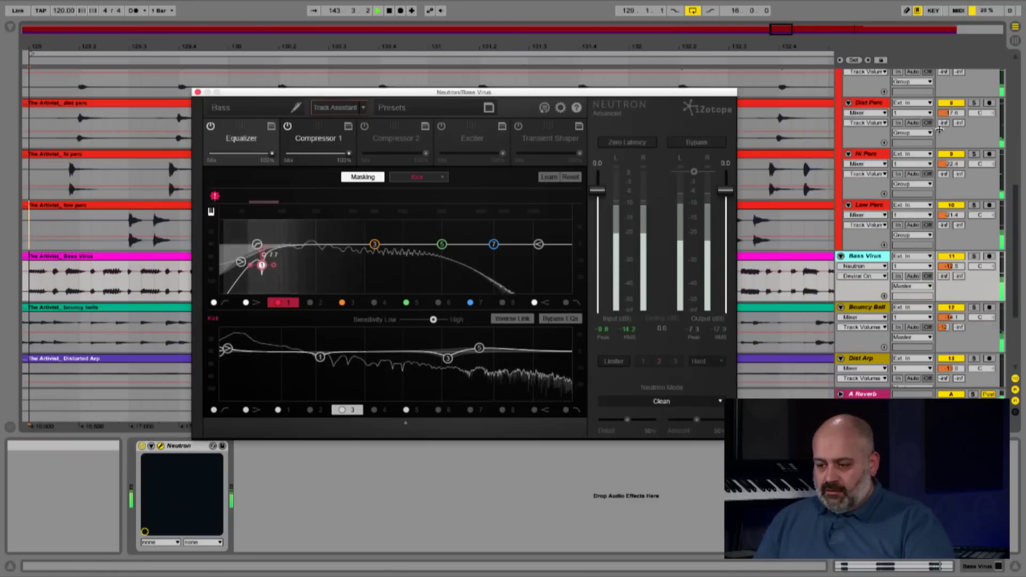
# Solo the kick and Bass Virus tracks to audition the bass EQ, and close the bass's Neutron window.
pyautogui.scroll(5, 979, 85)
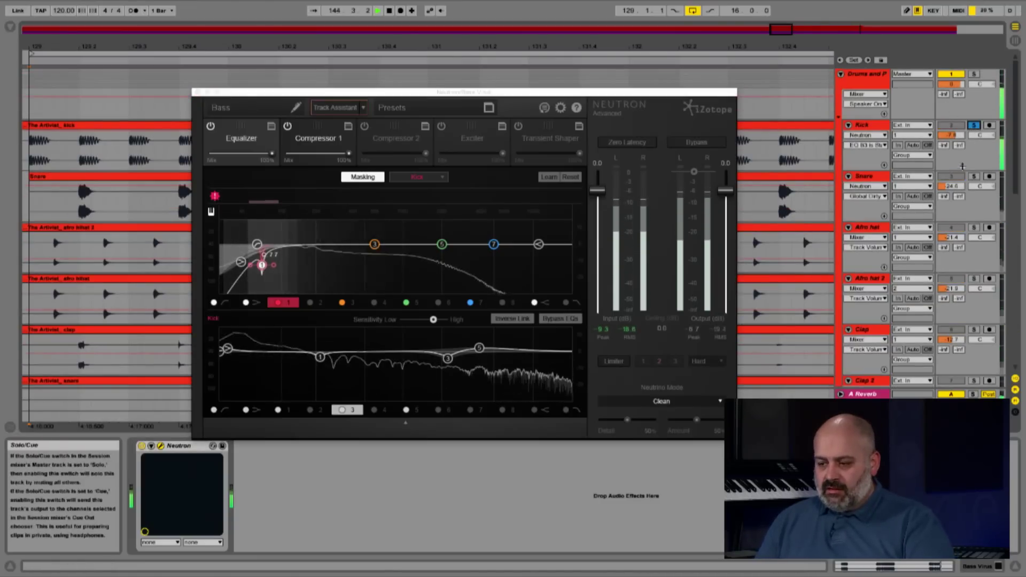
pyautogui.scroll(-10, 979, 85)
pyautogui.click(975, 138)
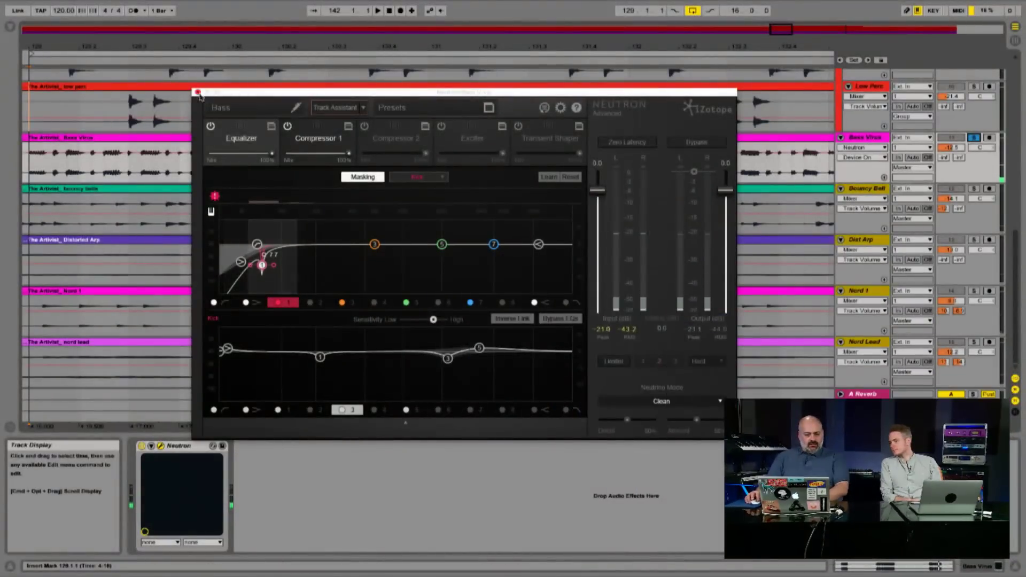
pyautogui.press('super+alt+p')
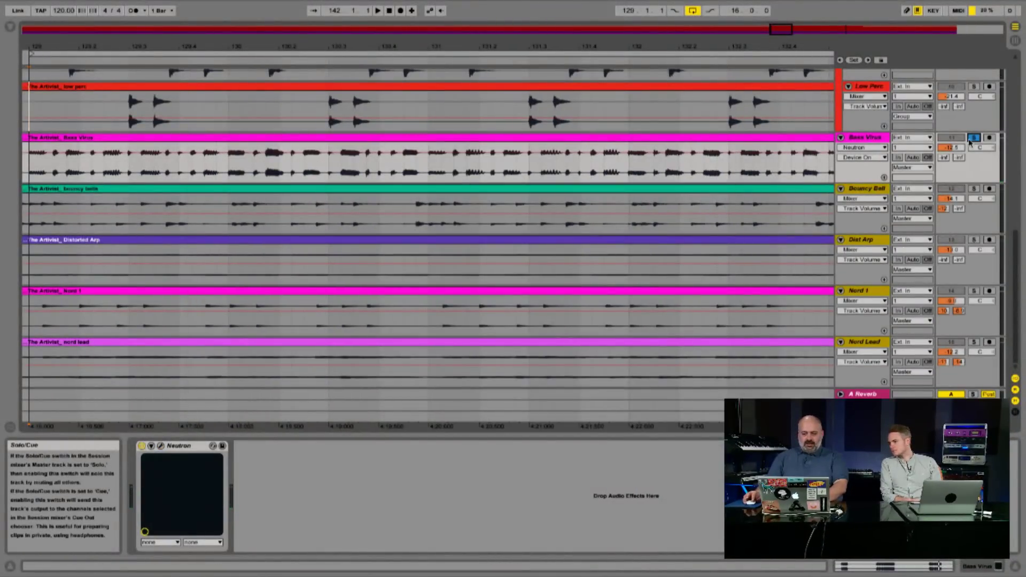
# Solo the Snare track and start playback.
pyautogui.scroll(10, 957, 138)
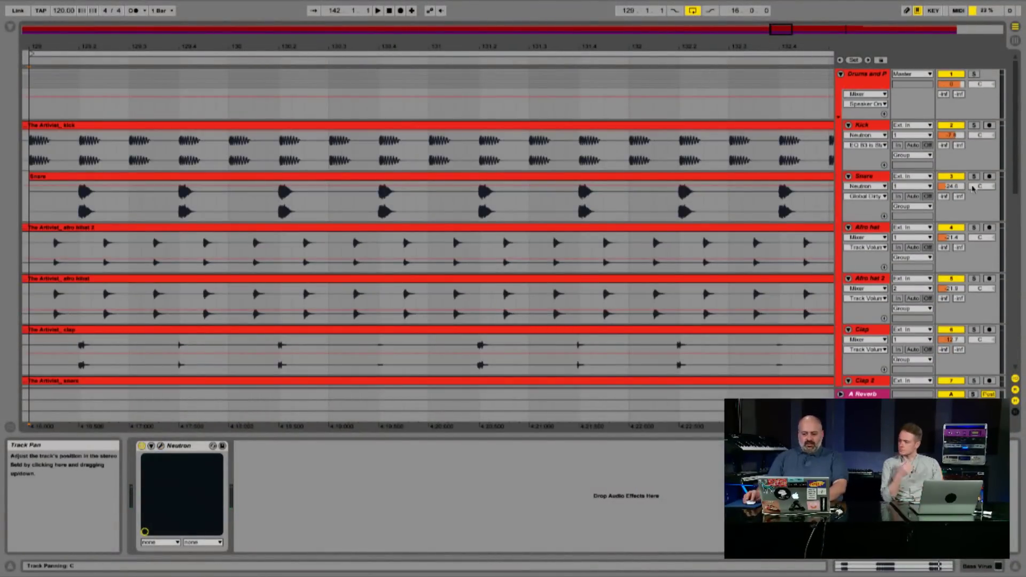
pyautogui.click(974, 176)
pyautogui.press('space')
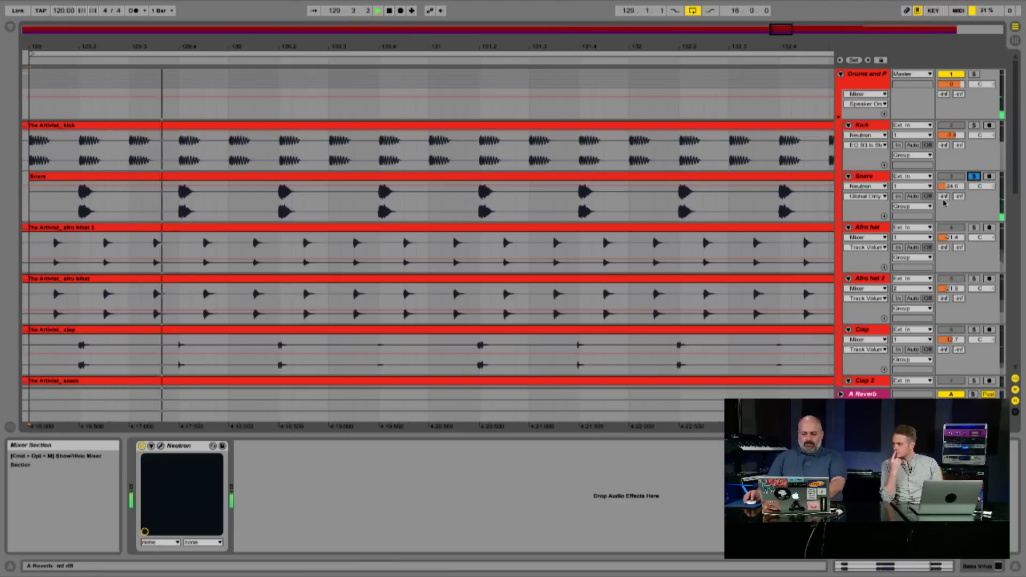
# Select the Bouncy Bells track and solo it during playback.
pyautogui.scroll(-10, 946, 211)
pyautogui.scroll(-1, 943, 200)
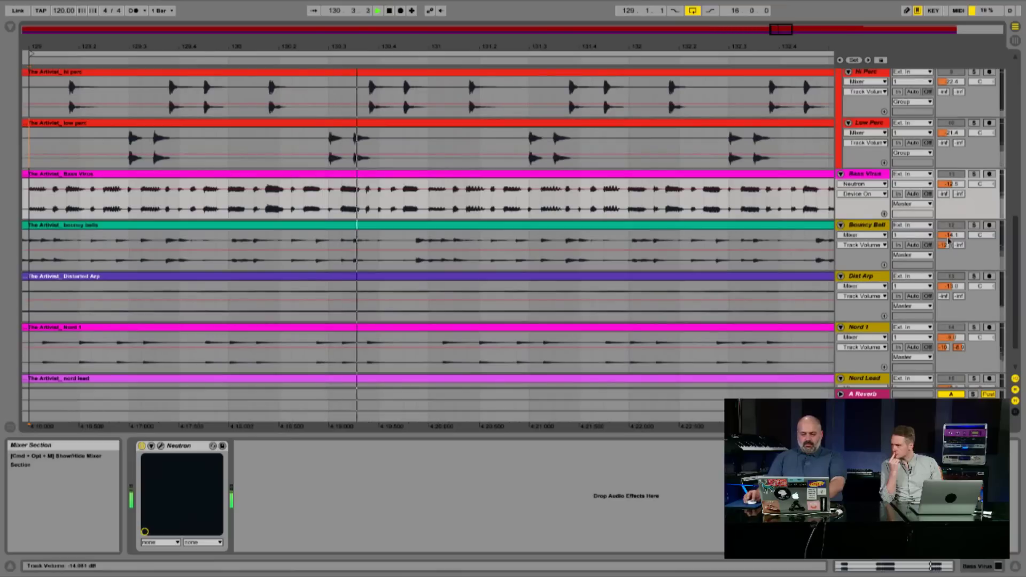
pyautogui.click(974, 226)
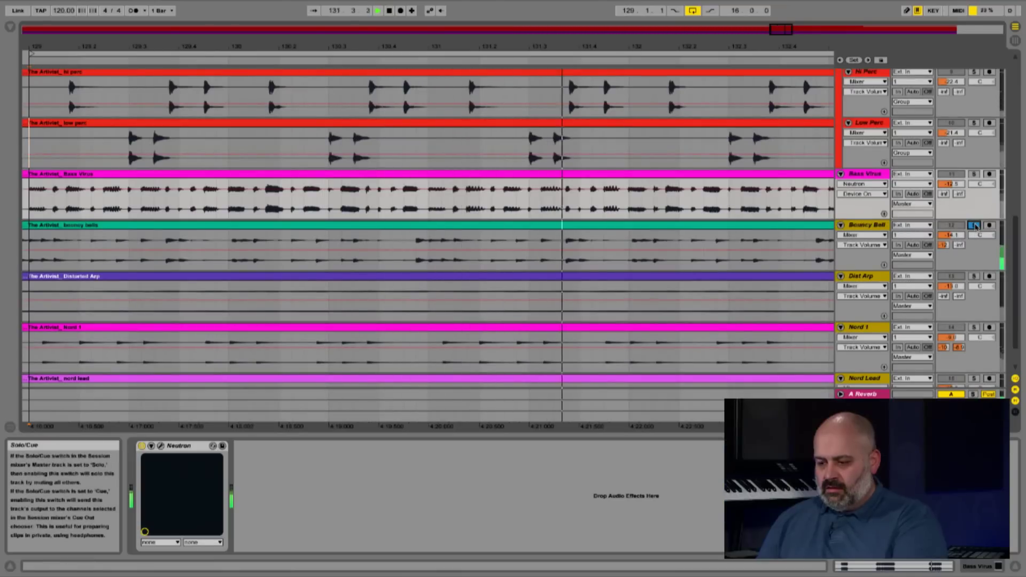
pyautogui.click(860, 226)
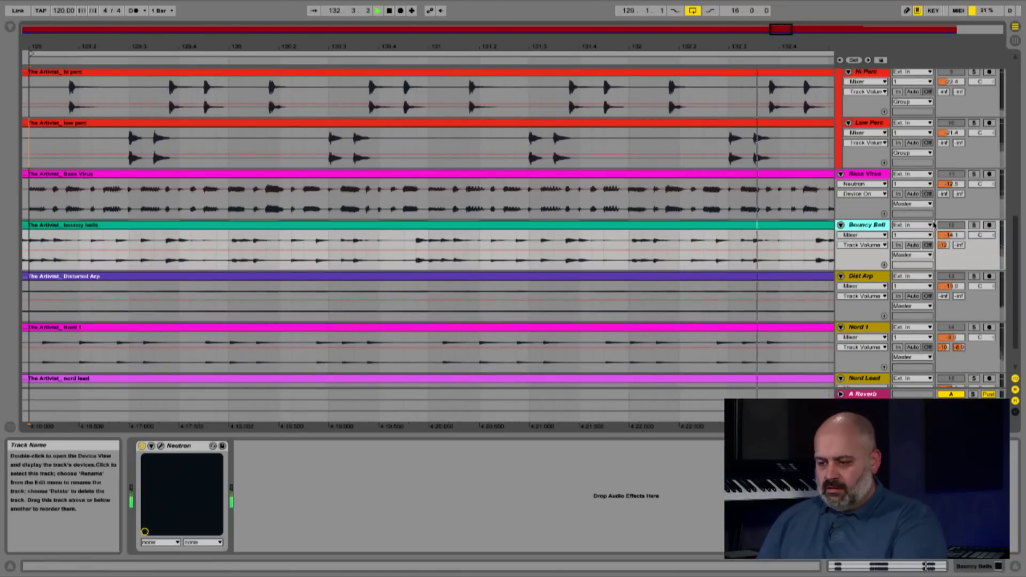
pyautogui.click(974, 225)
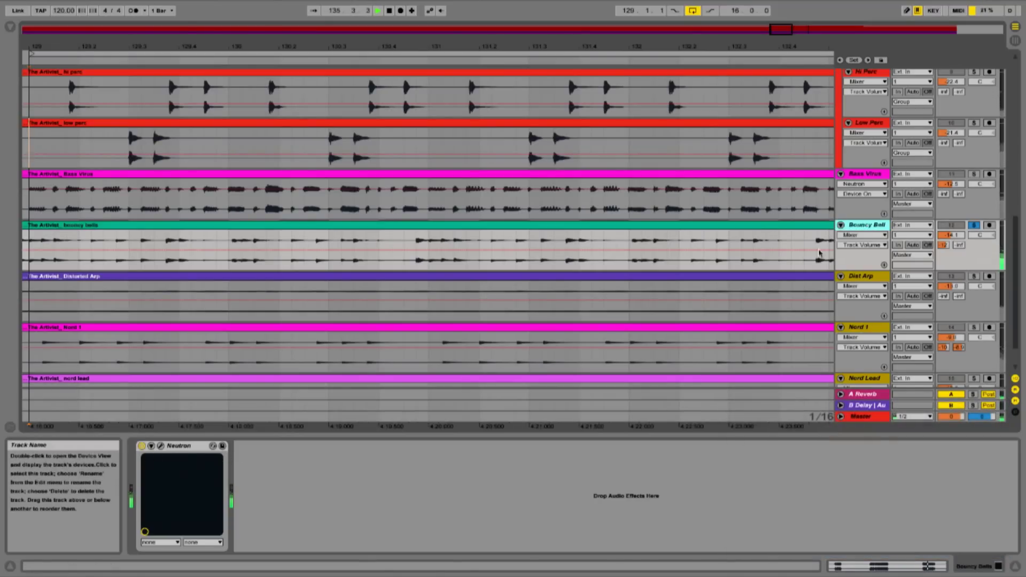
# Open Neutron on Bouncy Bells, enable Masking in its equalizer against Snare, and raise the masking sensitivity.
pyautogui.click(161, 447)
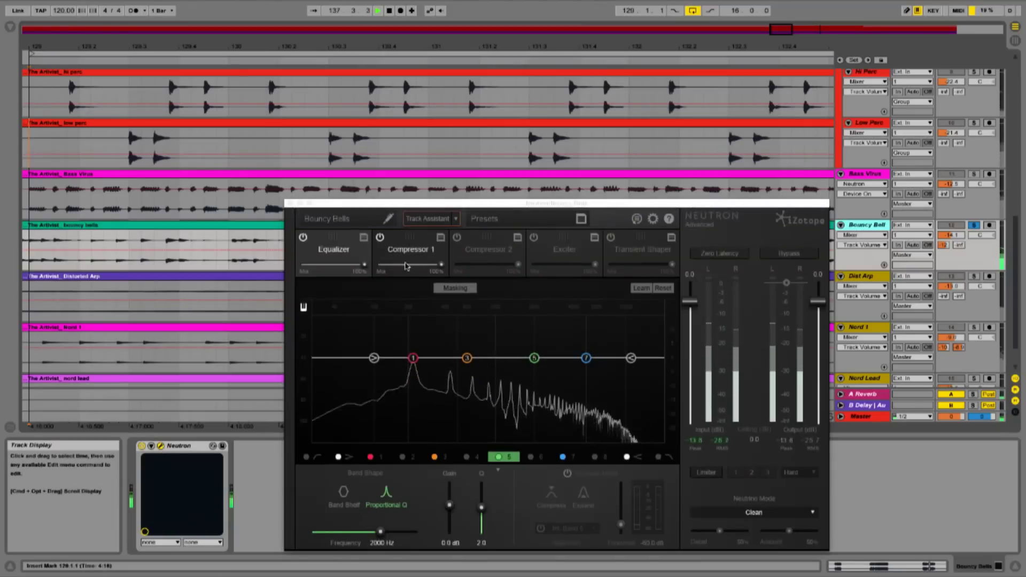
pyautogui.click(444, 288)
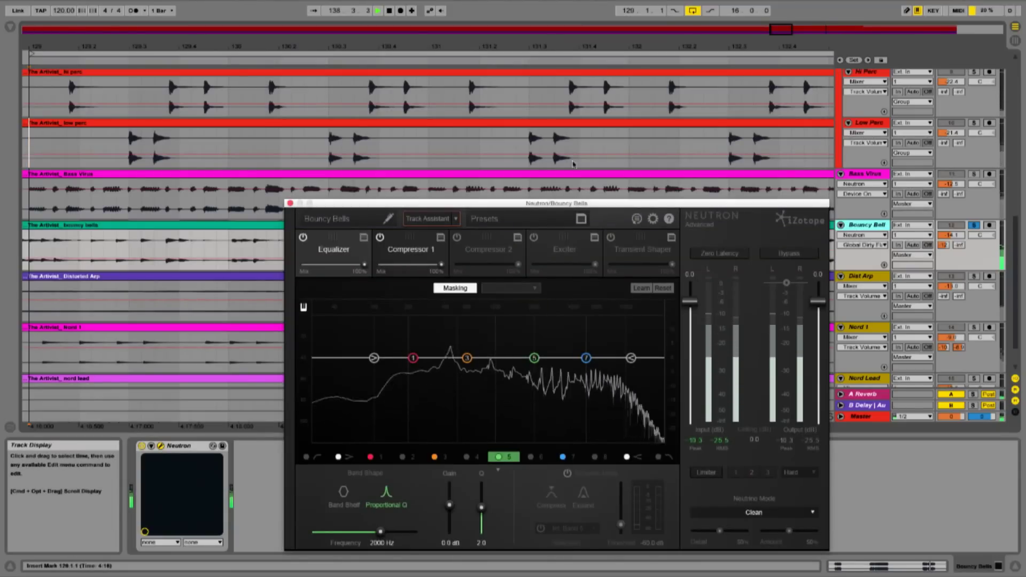
pyautogui.click(525, 289)
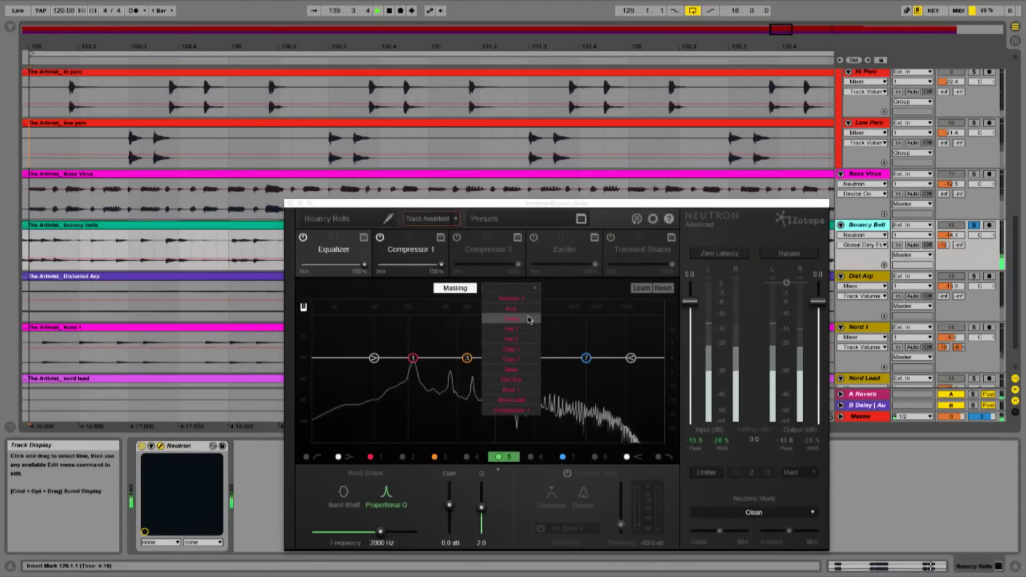
pyautogui.click(528, 321)
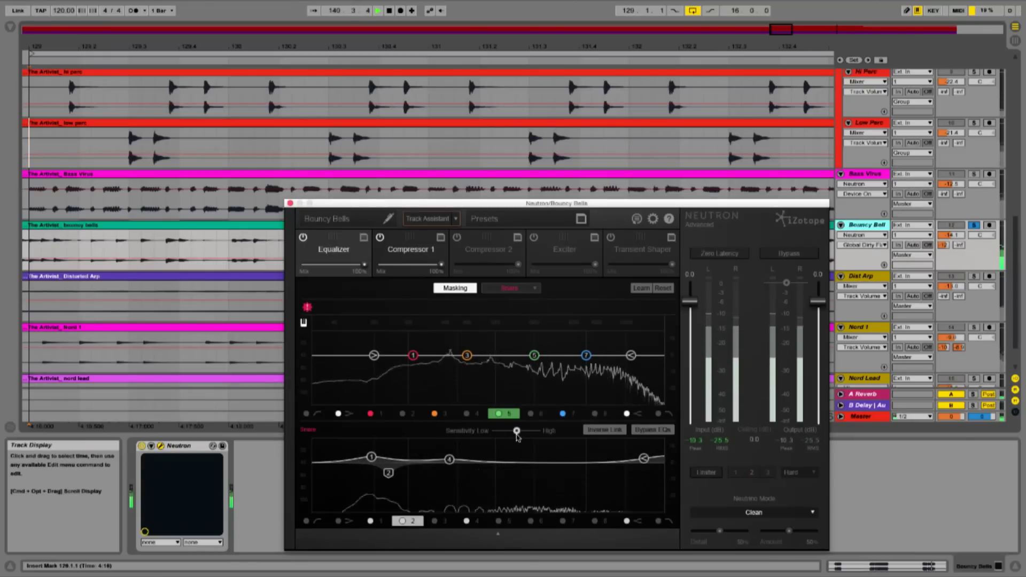
pyautogui.moveTo(517, 431); pyautogui.dragTo(535, 431)
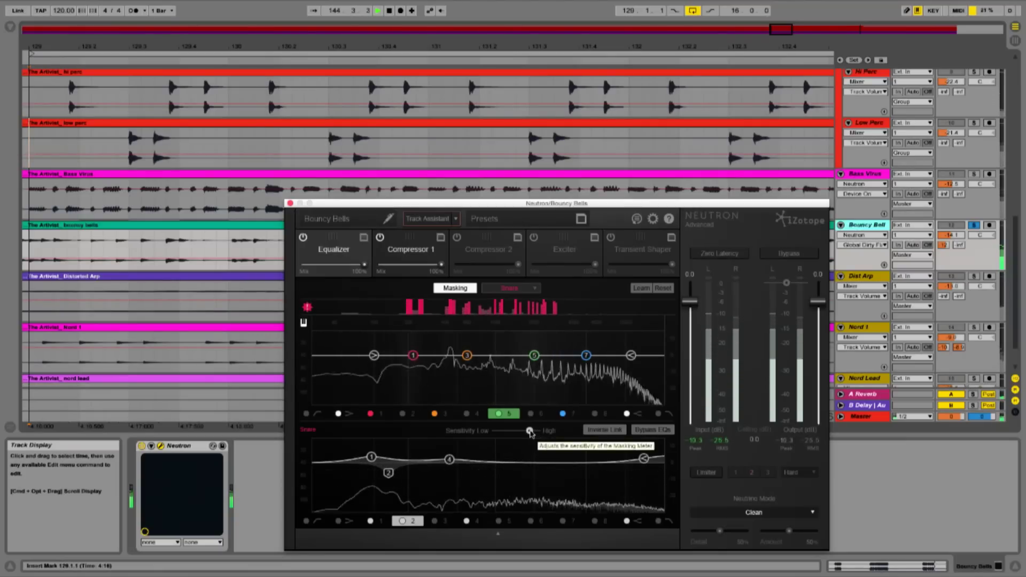
pyautogui.moveTo(530, 431); pyautogui.dragTo(525, 430)
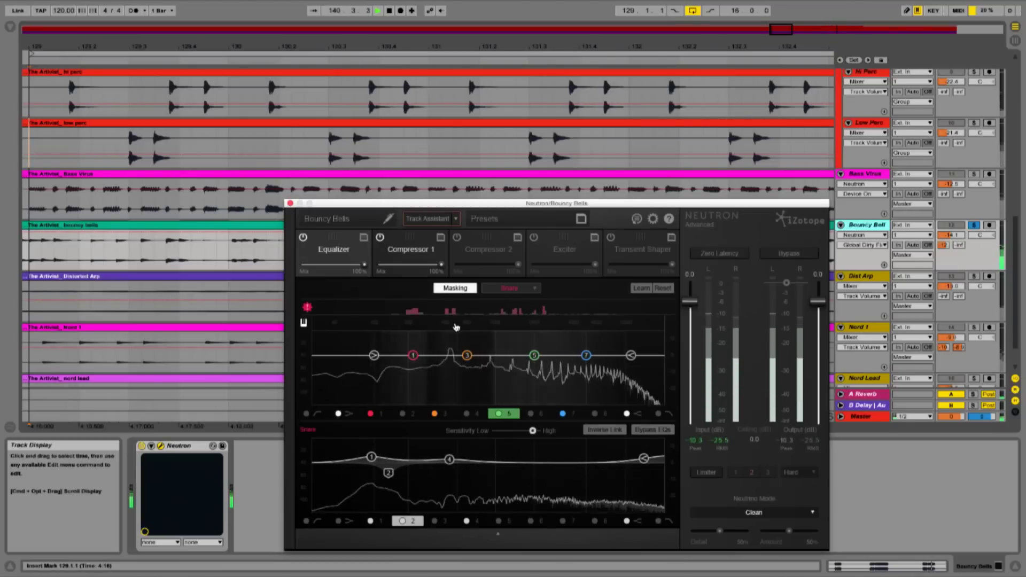
# Enable Inverse Link and cut EQ bands 3 and 5 on Bouncy Bells where they mask the snare, then stop playback.
pyautogui.click(468, 358)
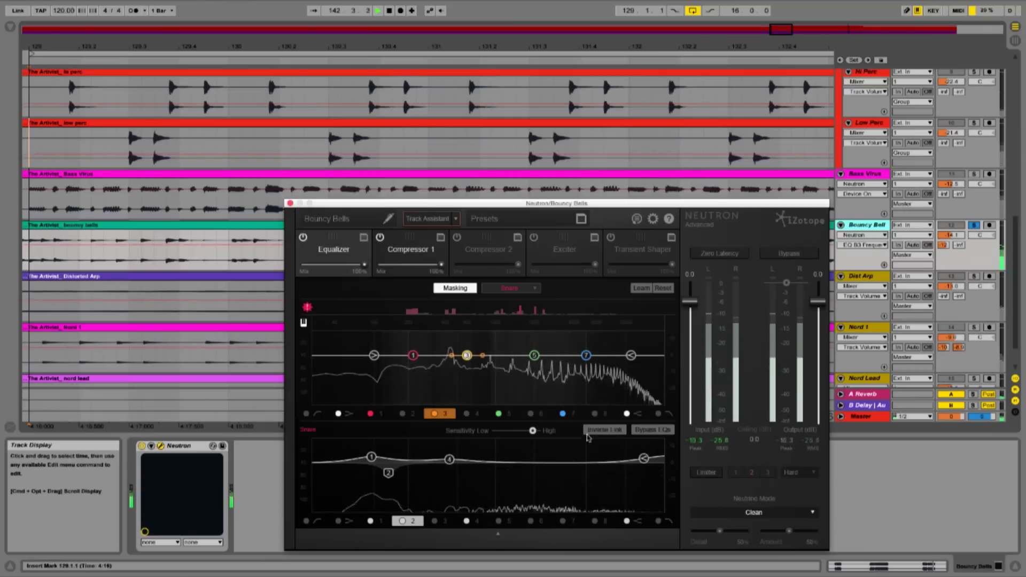
pyautogui.click(603, 432)
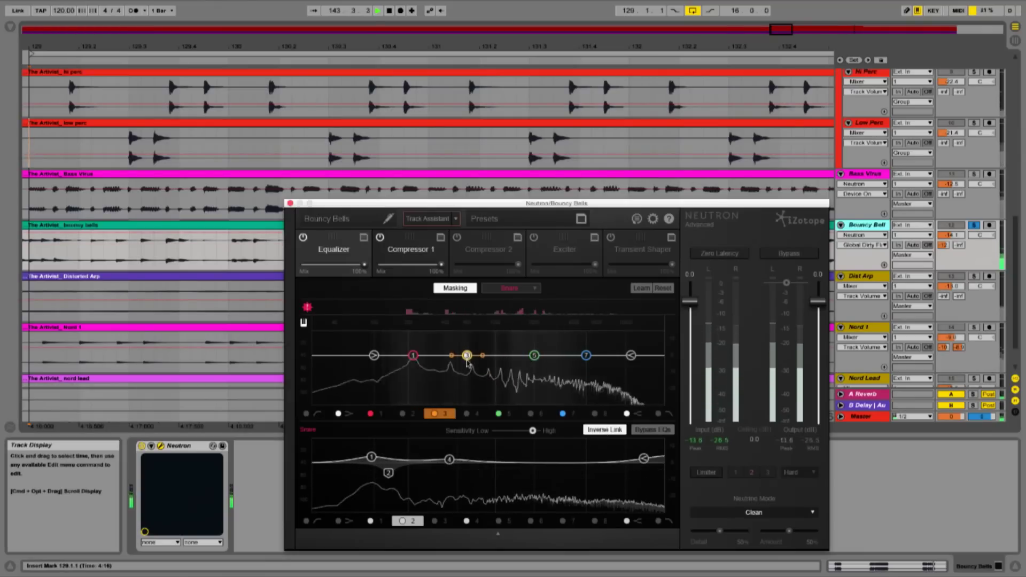
pyautogui.moveTo(467, 357)
pyautogui.mouseDown()
pyautogui.moveTo(450, 356)
pyautogui.moveTo(450, 376)
pyautogui.moveTo(450, 367)
pyautogui.mouseUp()
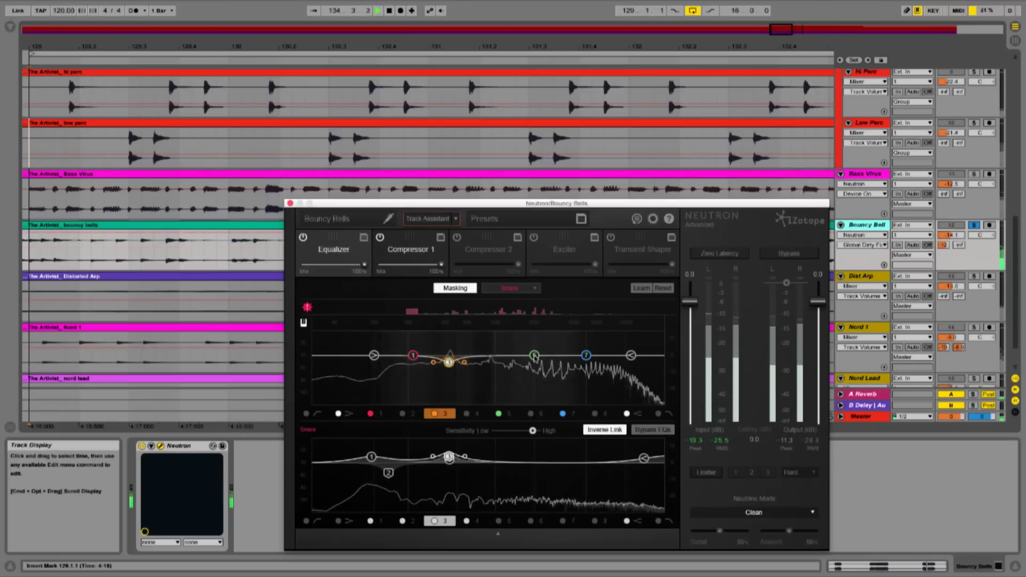
pyautogui.moveTo(535, 356); pyautogui.dragTo(530, 356)
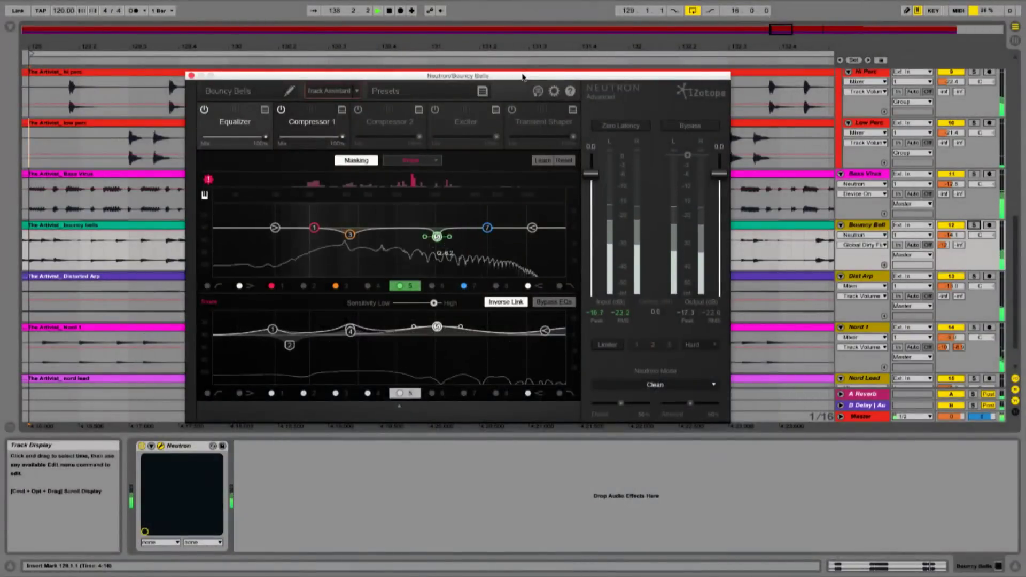
pyautogui.press('space')
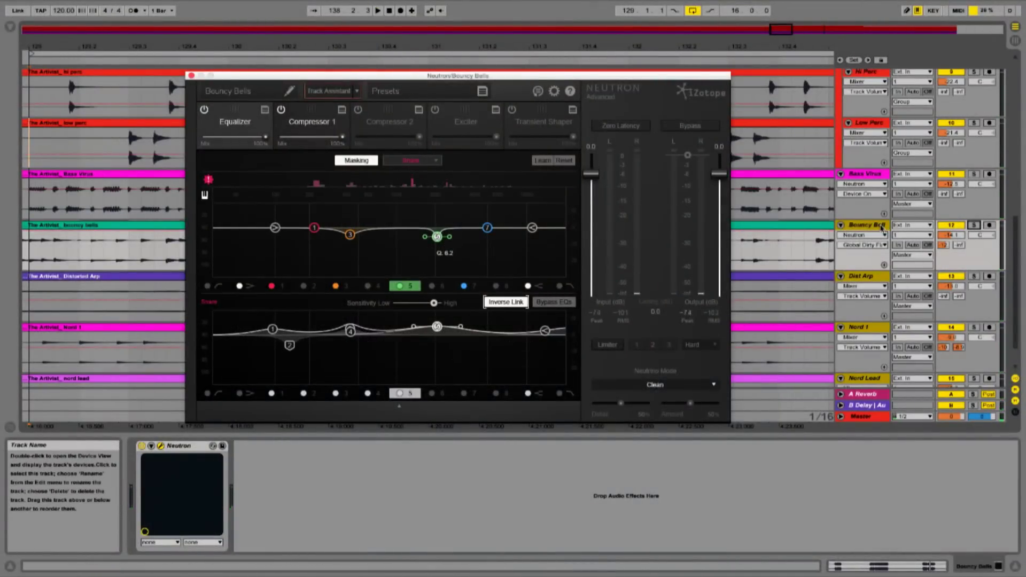
# Solo the Bass Virus track during playback and turn on the Exciter in its Neutron.
pyautogui.click(865, 174)
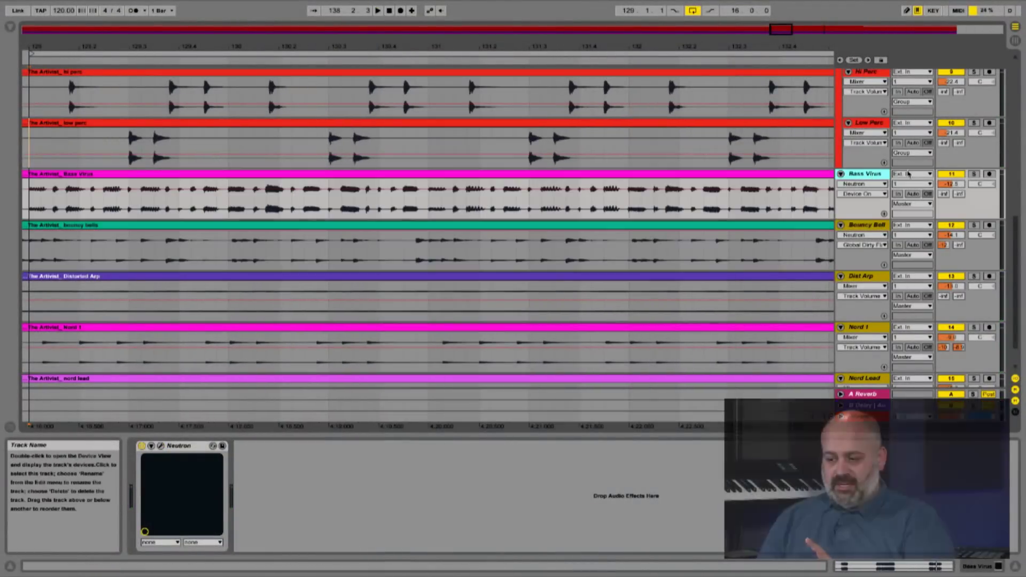
pyautogui.click(974, 174)
pyautogui.press('space')
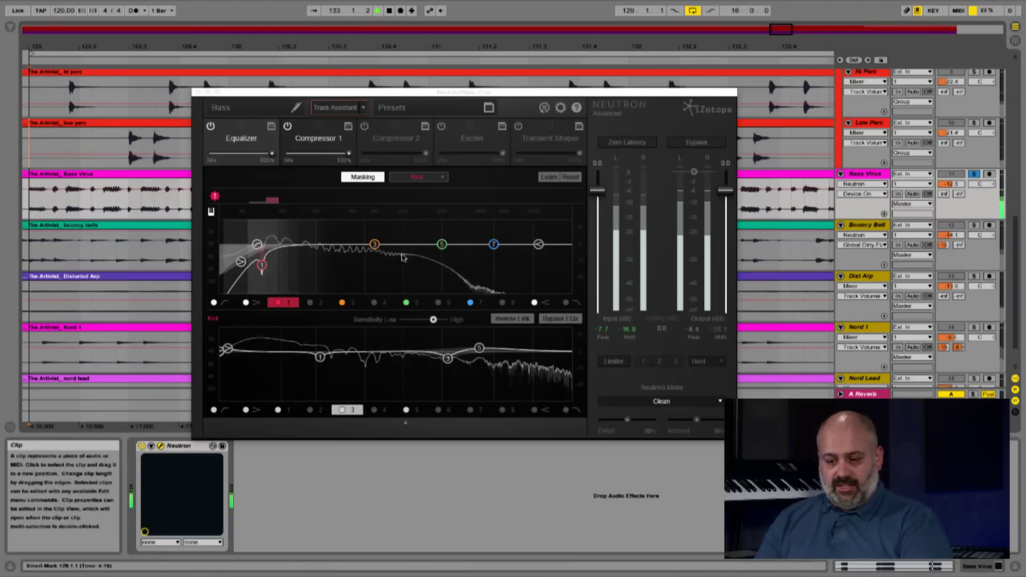
pyautogui.click(465, 137)
pyautogui.click(441, 127)
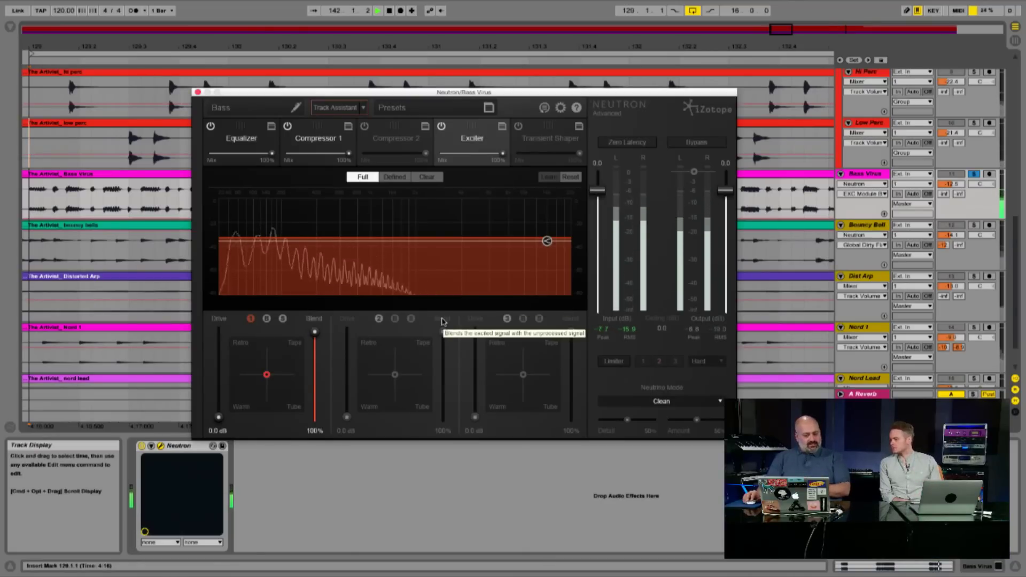
# Enable and solo the Exciter's second band, moving its character toward Tube with Drive at 14.2 dB and Blend at about 50%.
pyautogui.click(379, 320)
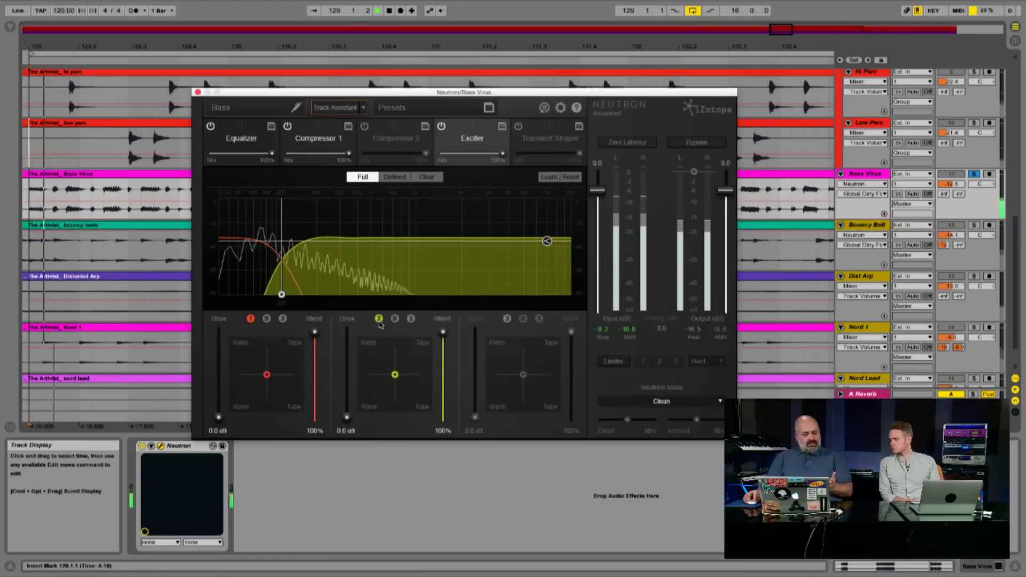
pyautogui.click(411, 319)
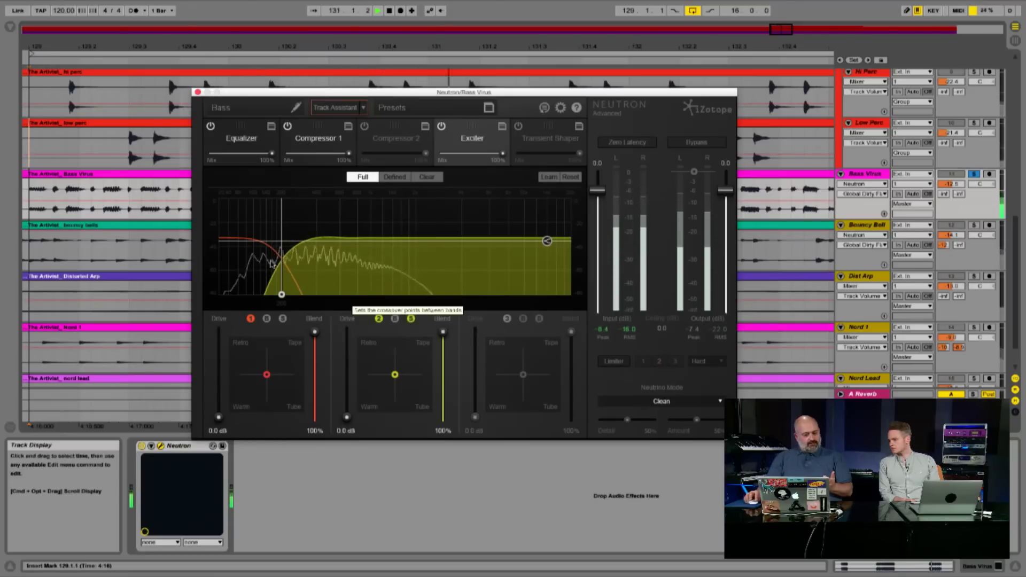
pyautogui.moveTo(395, 377); pyautogui.dragTo(376, 357)
pyautogui.moveTo(374, 395); pyautogui.dragTo(373, 358)
pyautogui.moveTo(350, 418); pyautogui.dragTo(409, 394)
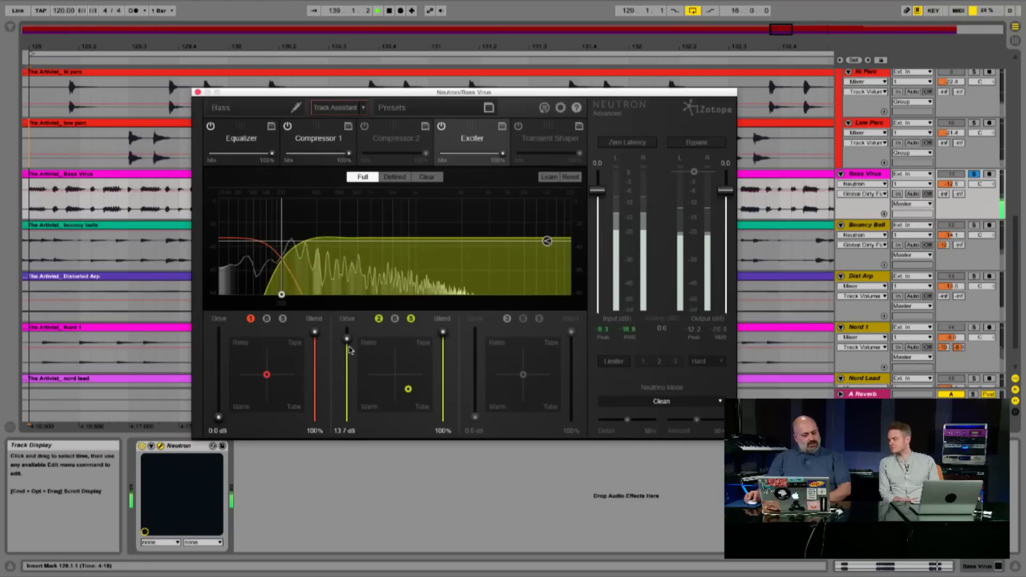
pyautogui.moveTo(348, 340); pyautogui.dragTo(353, 340)
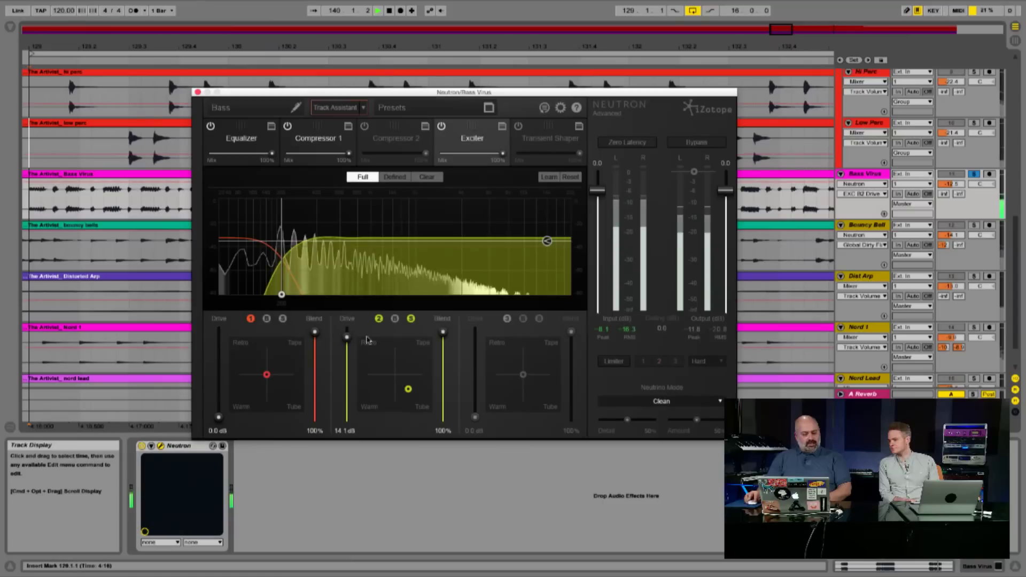
pyautogui.moveTo(443, 332); pyautogui.dragTo(442, 380)
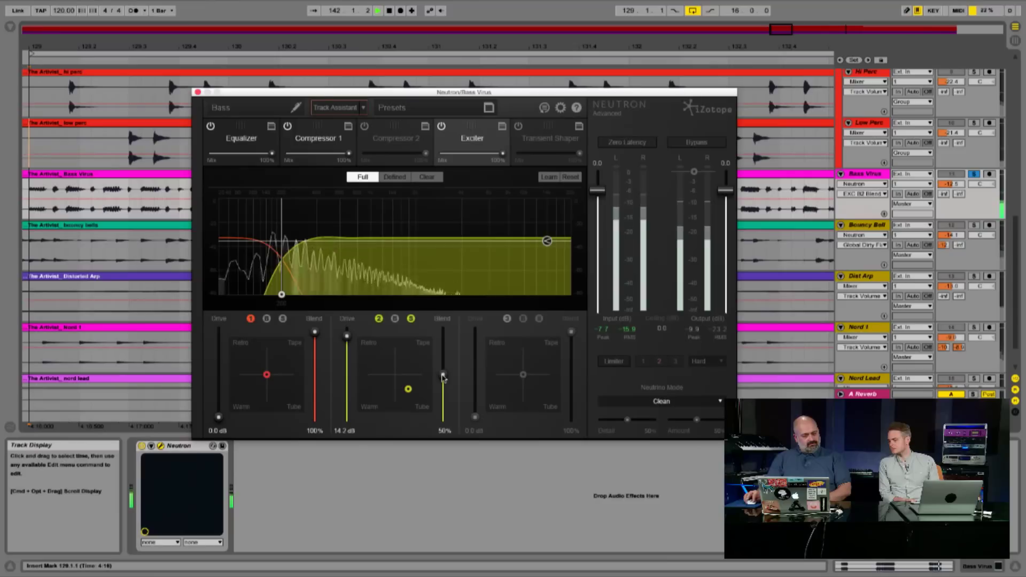
# Unsolo Bass Virus and raise its track volume to about -10.6 dB in the full mix, then stop playback.
pyautogui.click(975, 176)
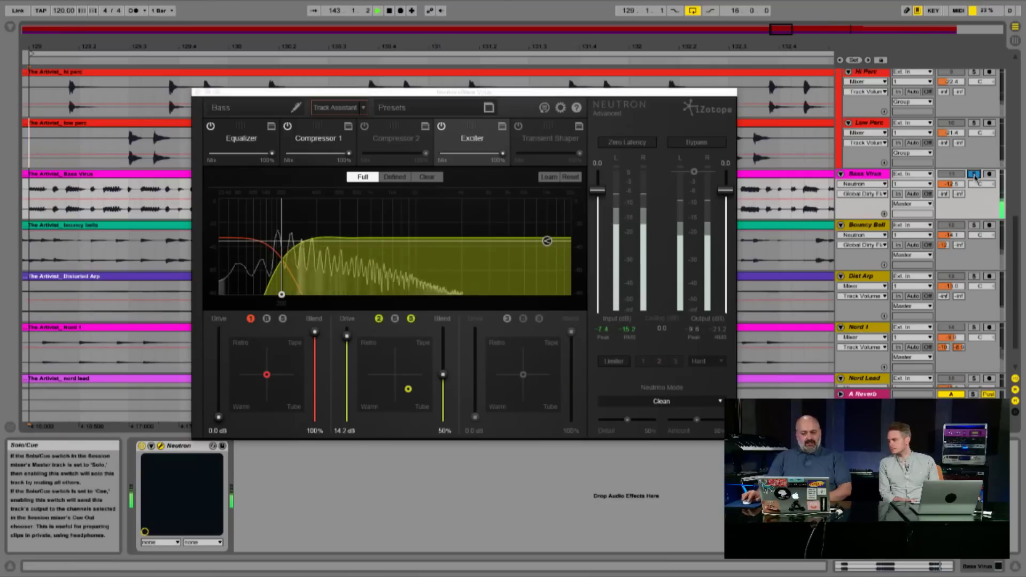
pyautogui.click(975, 176)
pyautogui.click(951, 184)
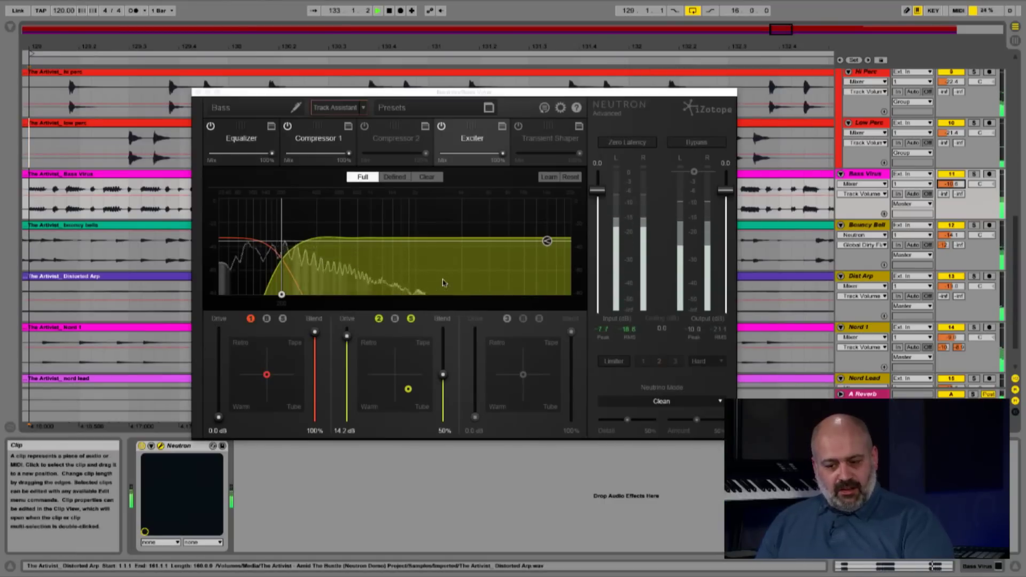
pyautogui.press('space')
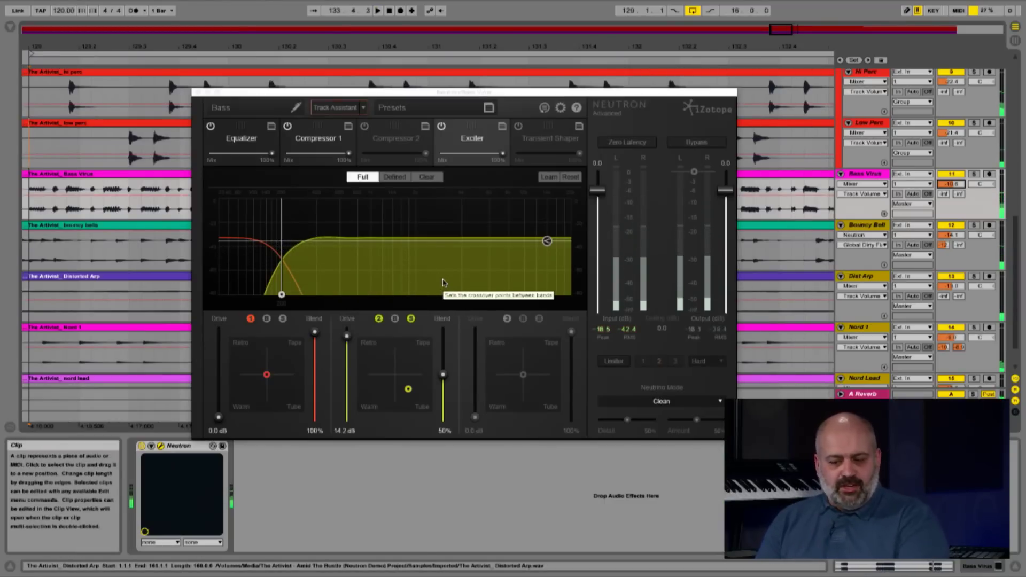